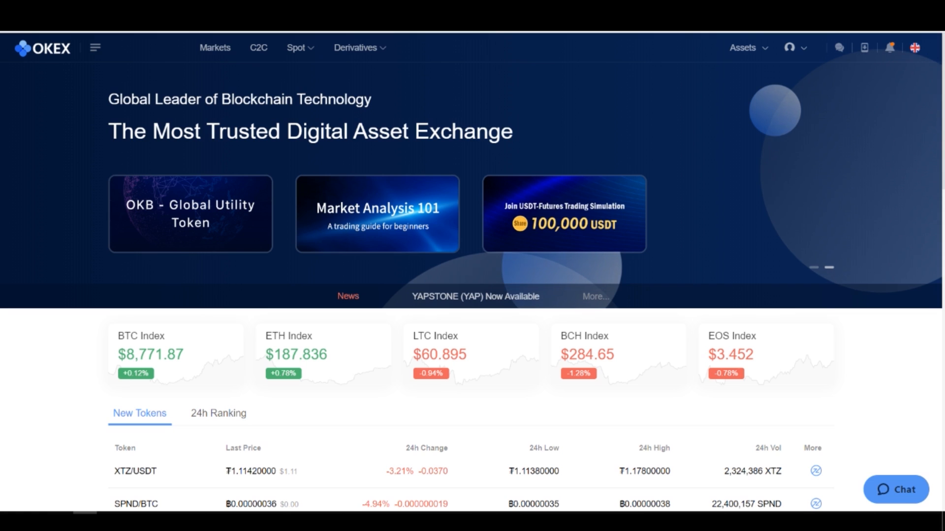
# Review the homepage's promotional banners, cryptocurrency index prices and New Tokens table
pyautogui.click(815, 268)
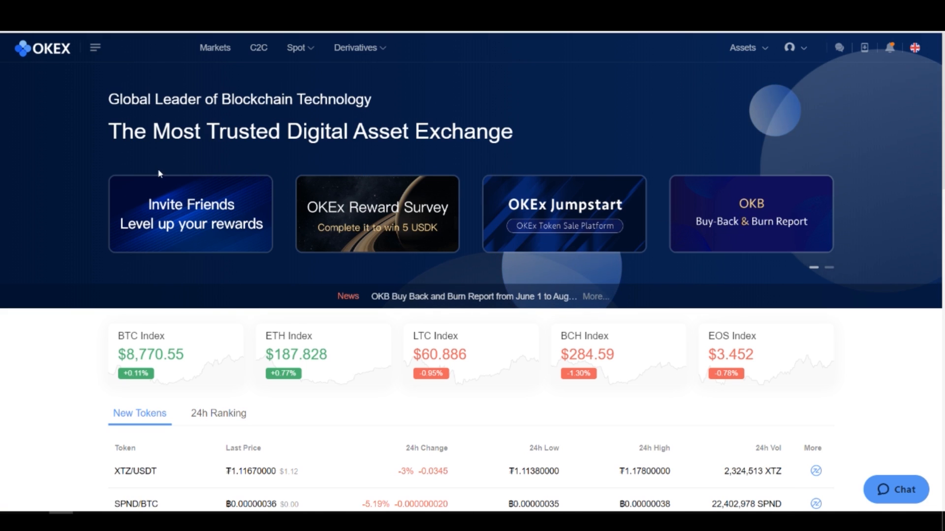
pyautogui.scroll(-3, 159, 173)
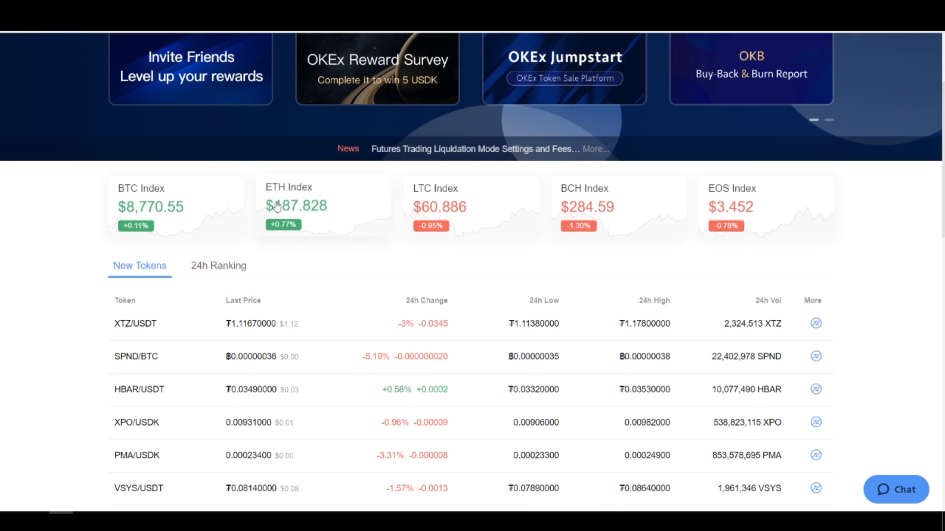
pyautogui.scroll(-1, 280, 187)
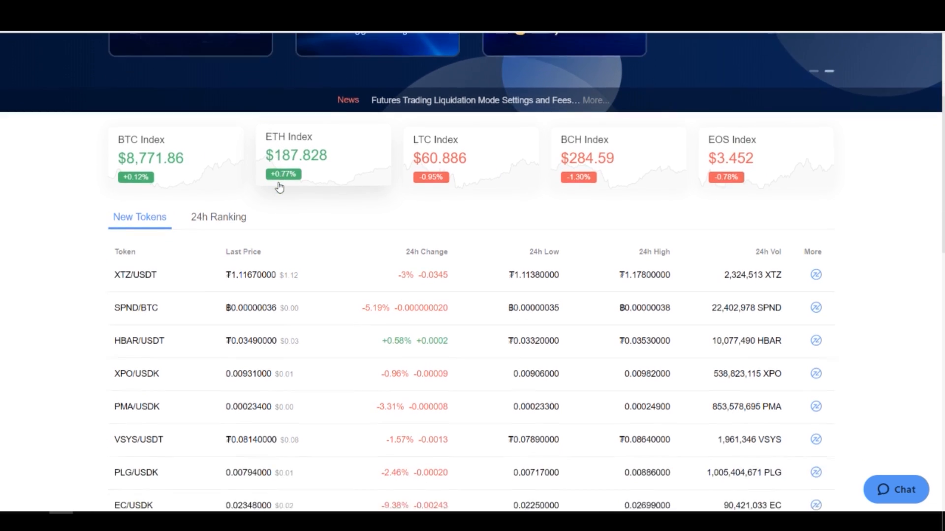
pyautogui.scroll(-1, 276, 186)
pyautogui.scroll(-3, 184, 158)
pyautogui.scroll(1, 72, 103)
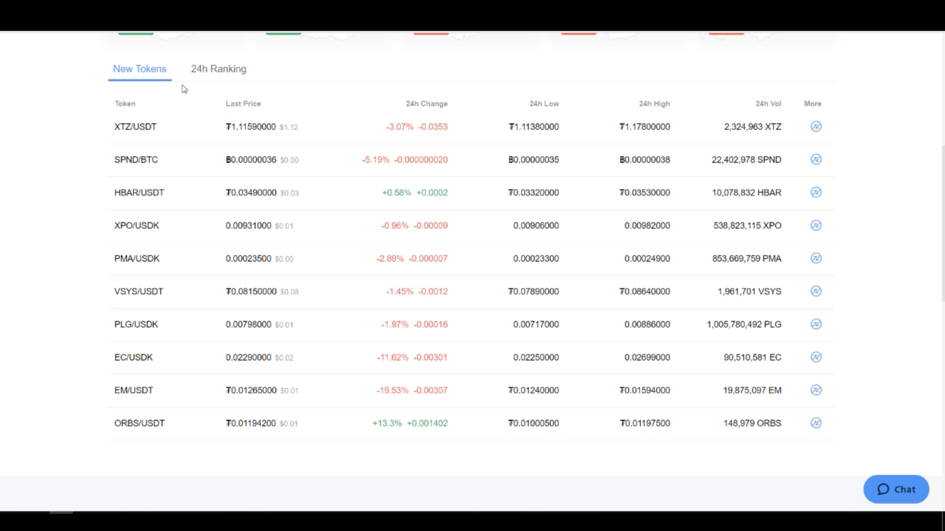
# Examine the homepage's trading services, client download options and footer links, and return to the top of the page
pyautogui.scroll(-2, 184, 87)
pyautogui.scroll(-3, 183, 89)
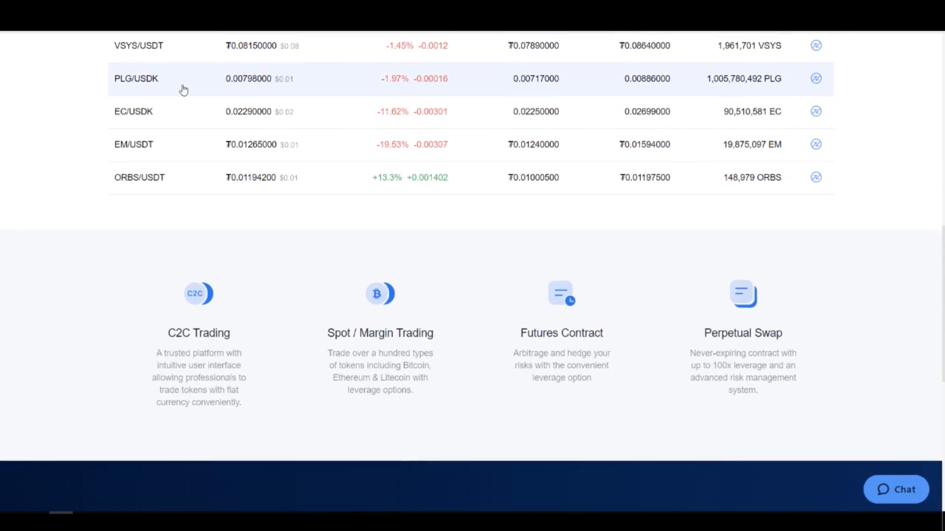
pyautogui.scroll(-3, 203, 157)
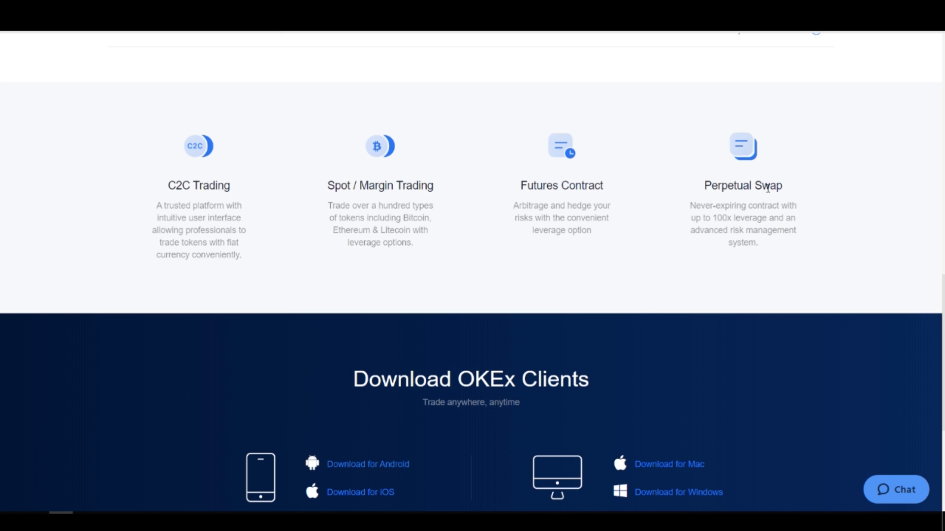
pyautogui.scroll(-3, 721, 172)
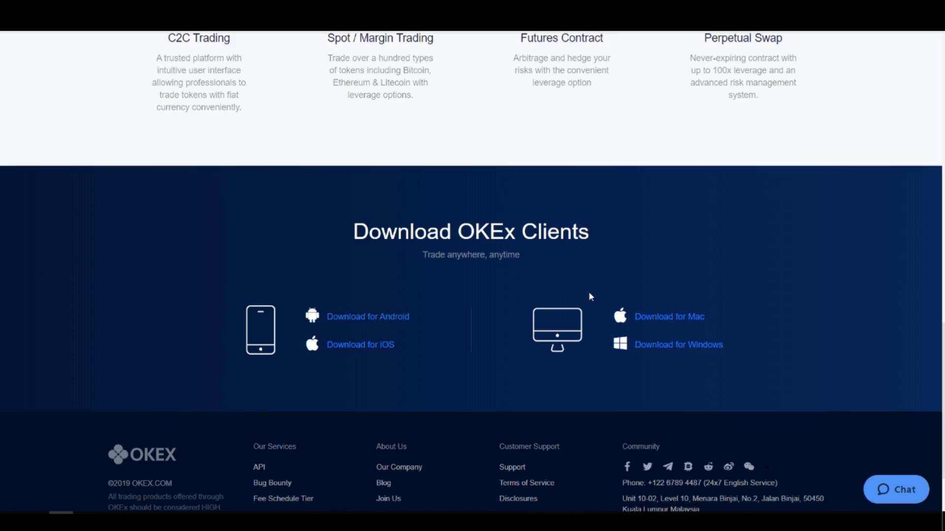
pyautogui.scroll(-1, 589, 294)
pyautogui.scroll(-1, 592, 291)
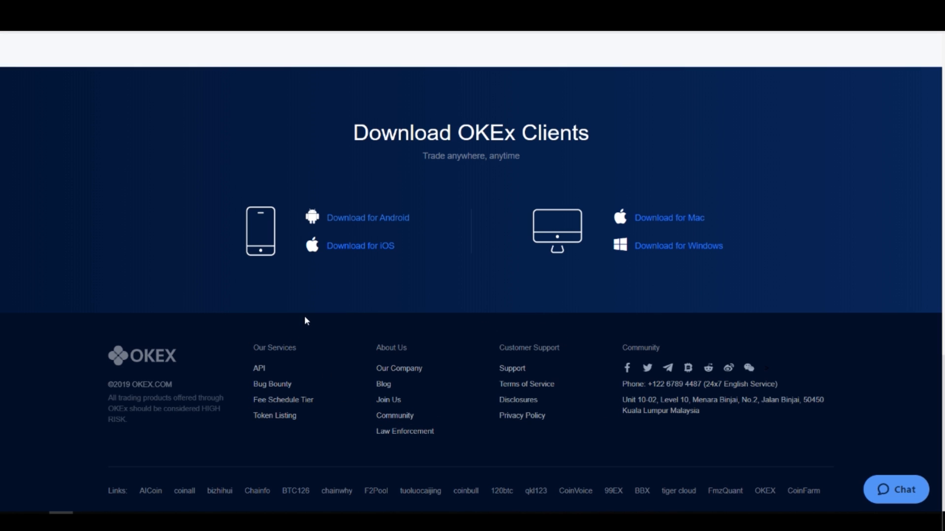
pyautogui.scroll(15, 306, 321)
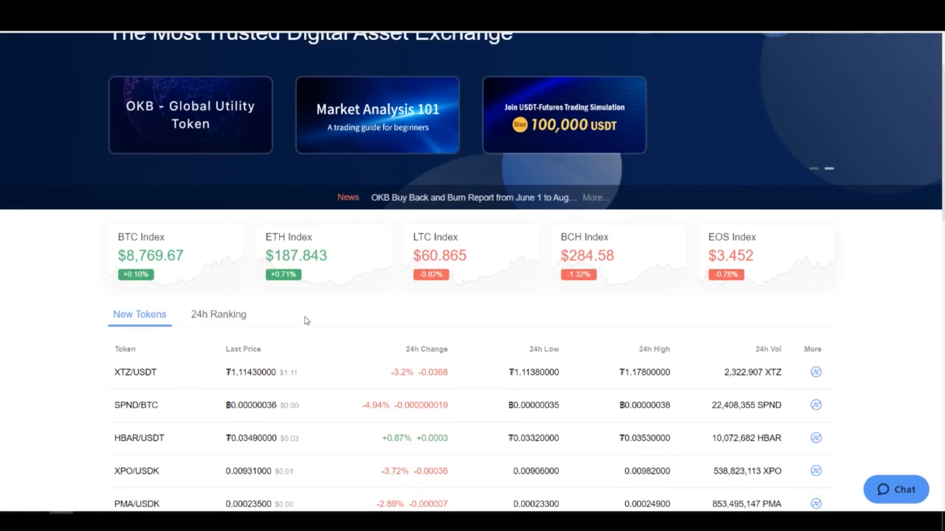
pyautogui.scroll(2, 306, 321)
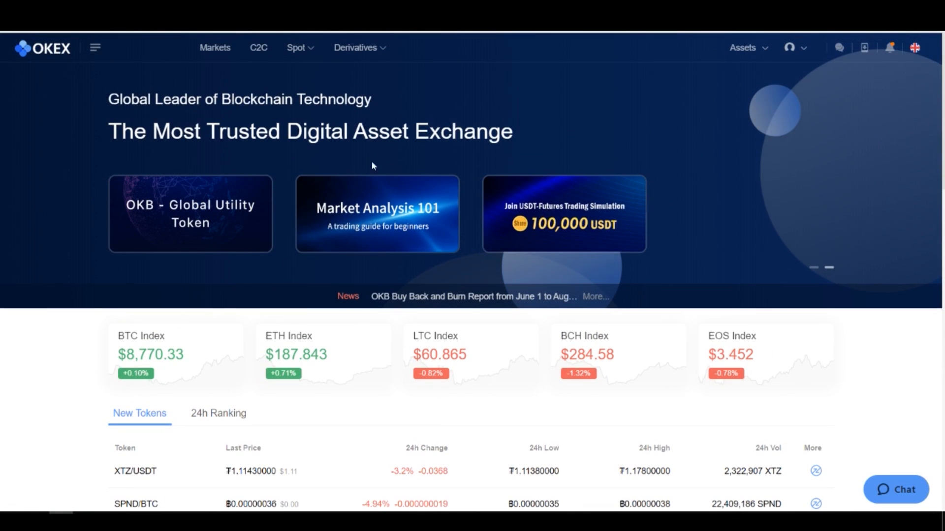
# Look through the community, account and assets options, open the My Assets overview and examine the total net value
pyautogui.moveTo(915, 49)
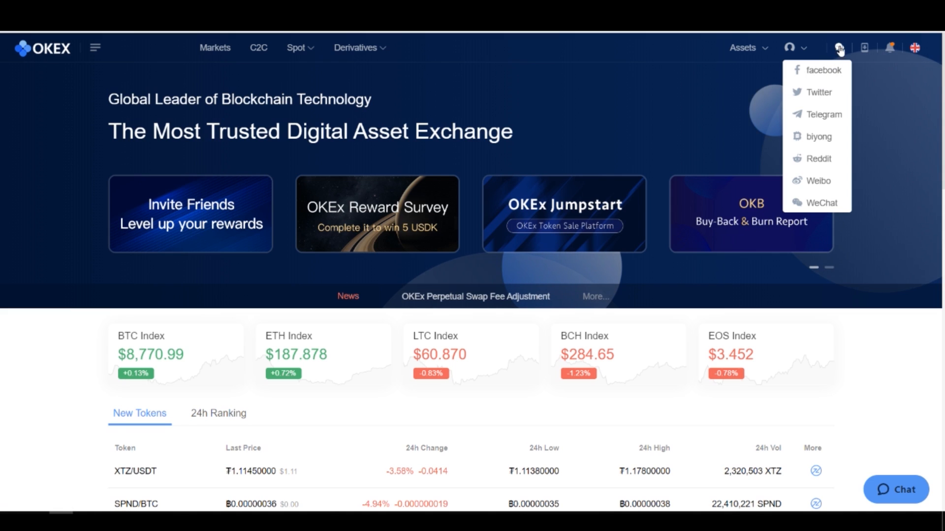
pyautogui.moveTo(797, 49)
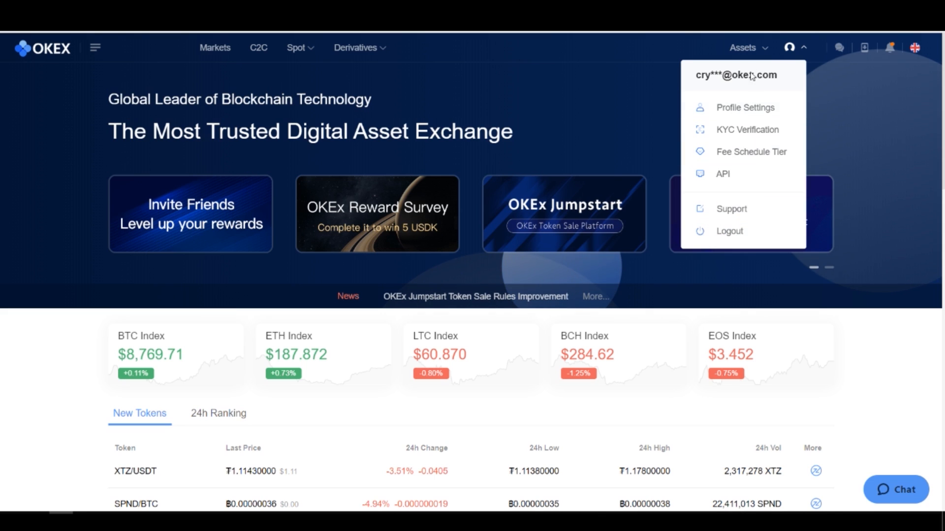
pyautogui.moveTo(756, 47)
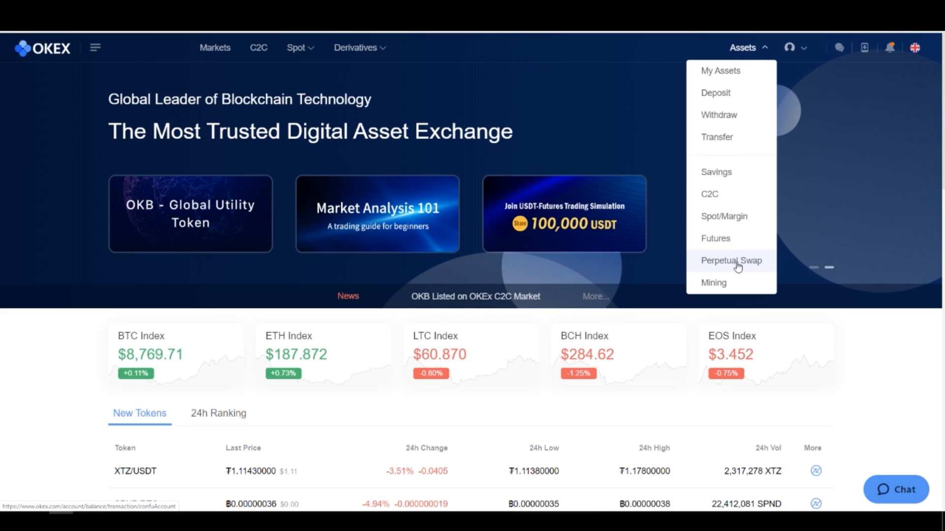
pyautogui.click(725, 73)
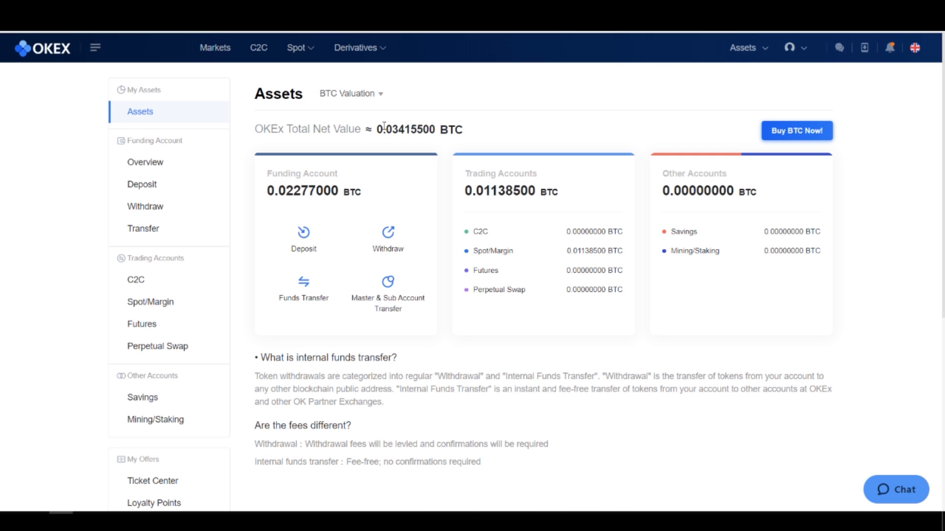
pyautogui.moveTo(314, 126); pyautogui.dragTo(358, 125)
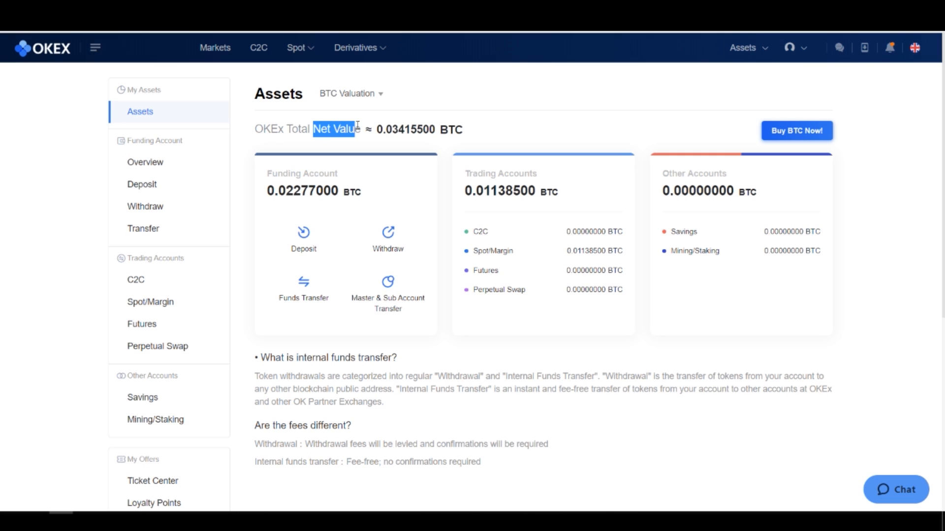
pyautogui.click(358, 125)
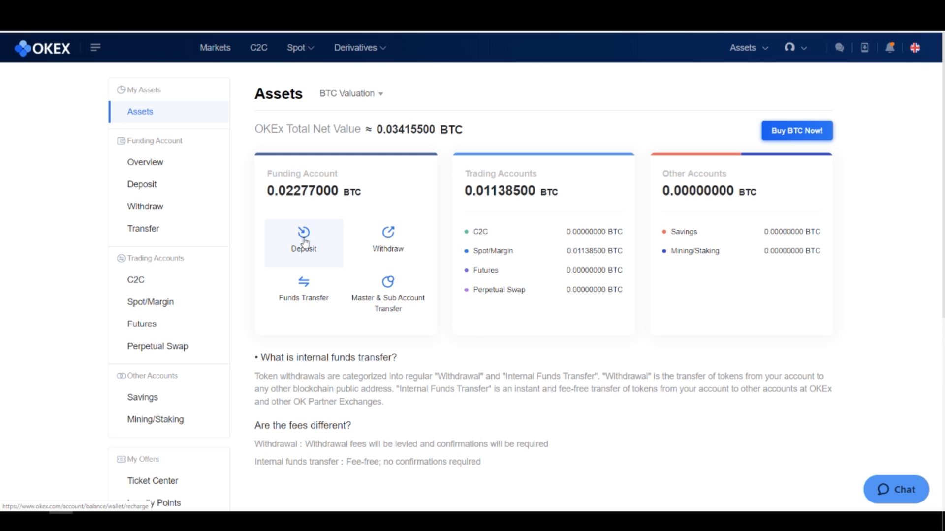
# Open the funding account's Deposit page, choose BTC as the token and display the deposit address's QR code
pyautogui.click(148, 185)
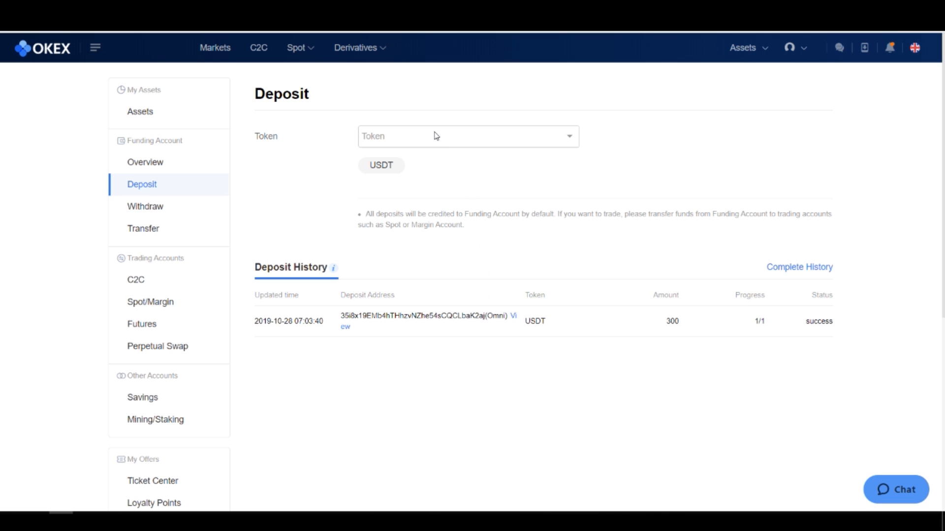
pyautogui.click(568, 138)
pyautogui.scroll(-3, 527, 193)
pyautogui.scroll(3, 509, 234)
pyautogui.click(449, 161)
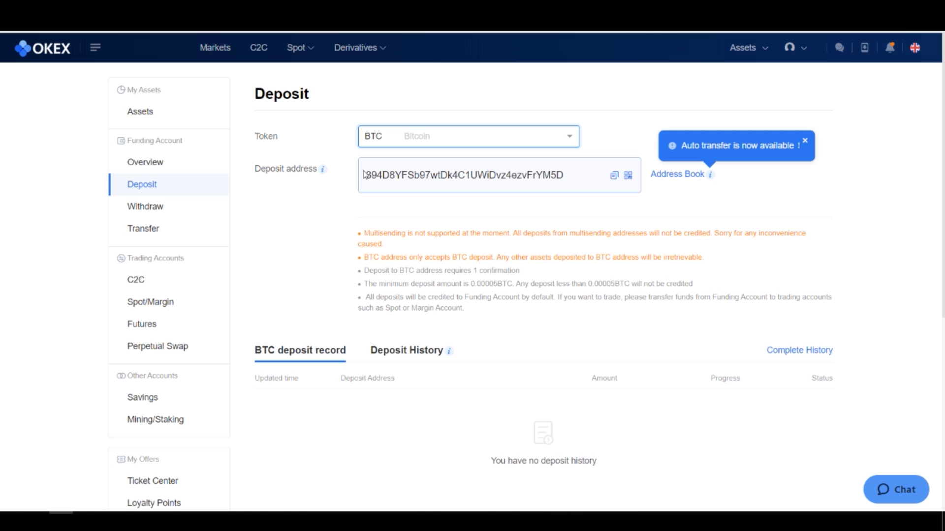
pyautogui.moveTo(627, 177)
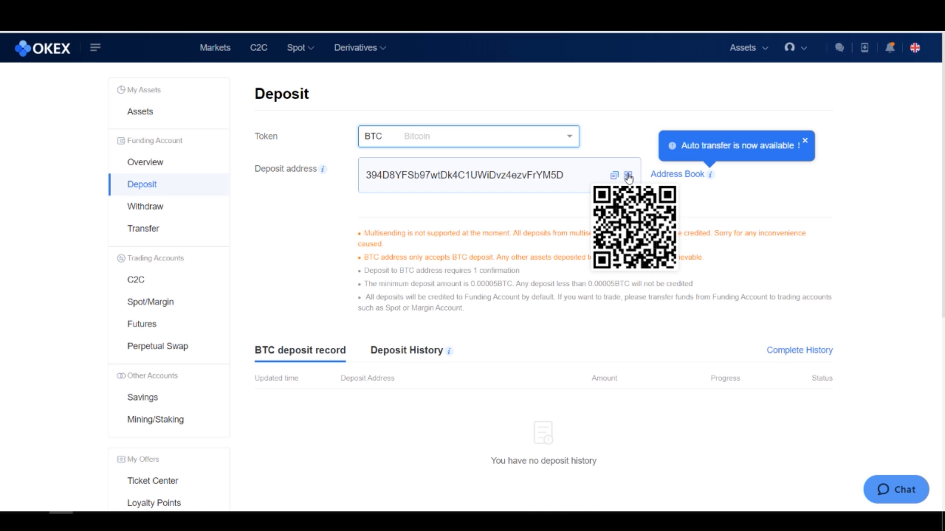
# Open the funding account's Withdraw page and review the security requirements for withdrawals
pyautogui.click(143, 206)
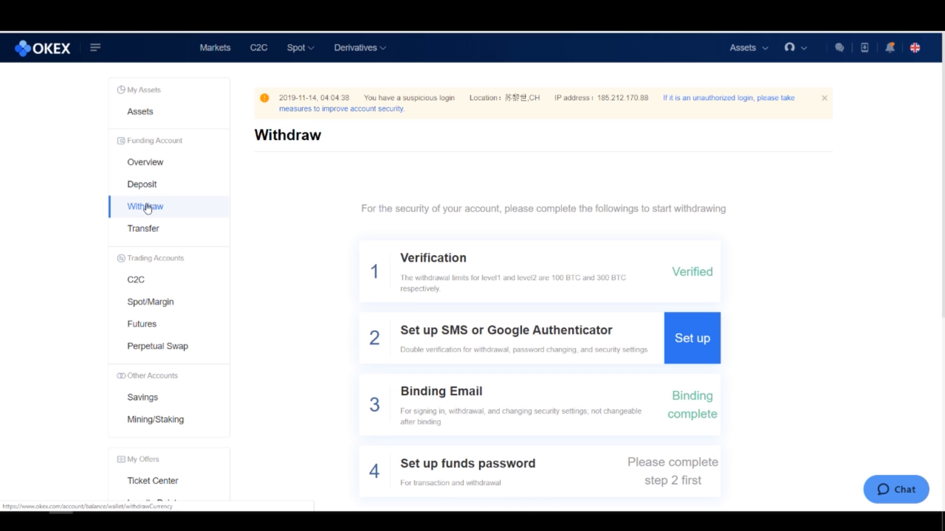
pyautogui.scroll(-2, 277, 199)
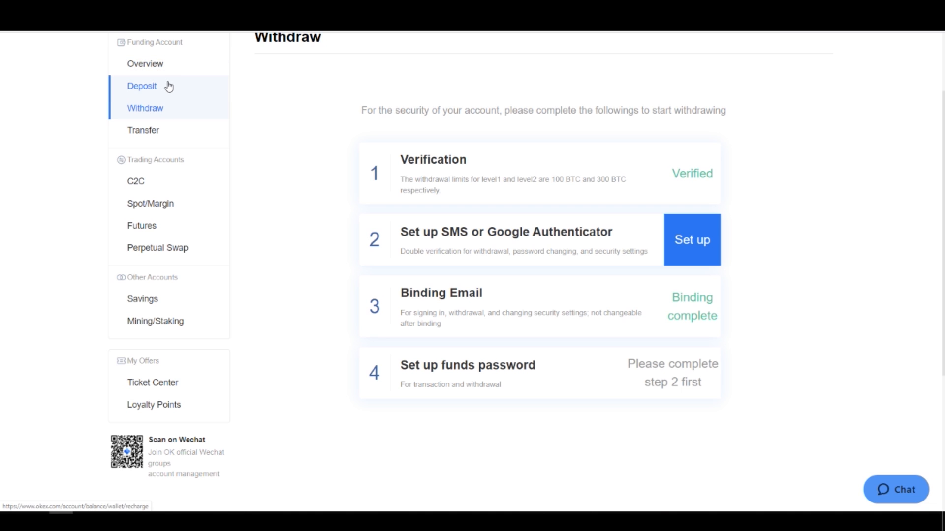
# Set up a USDT transfer from the Funding Account to the Spot Account on the Transfer page
pyautogui.click(153, 132)
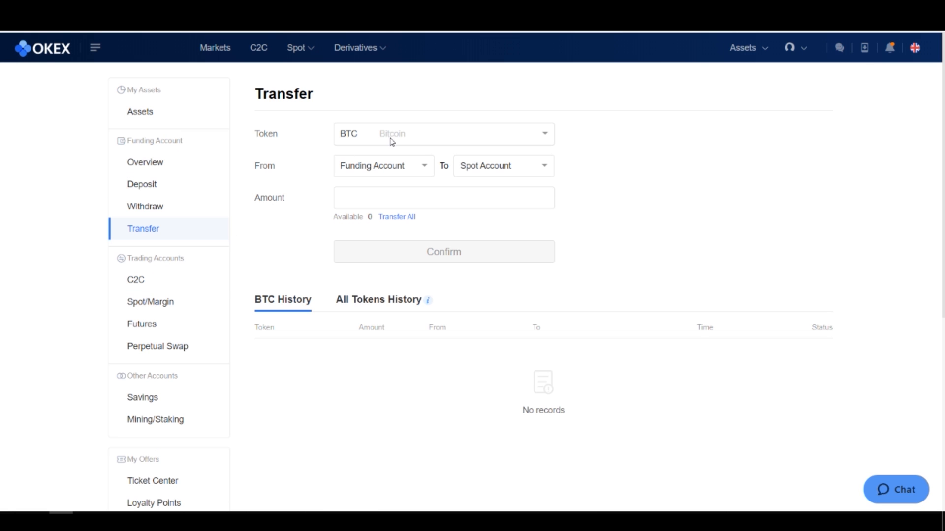
pyautogui.click(412, 134)
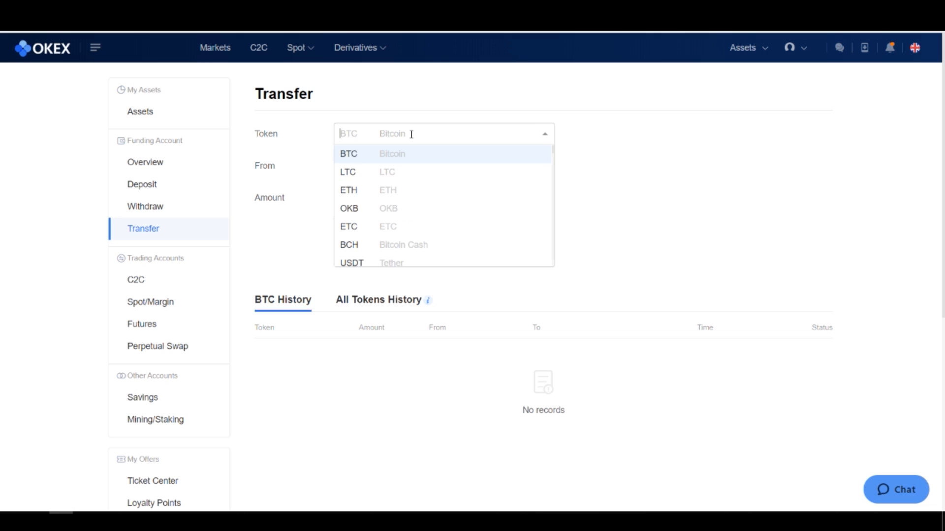
pyautogui.click(395, 263)
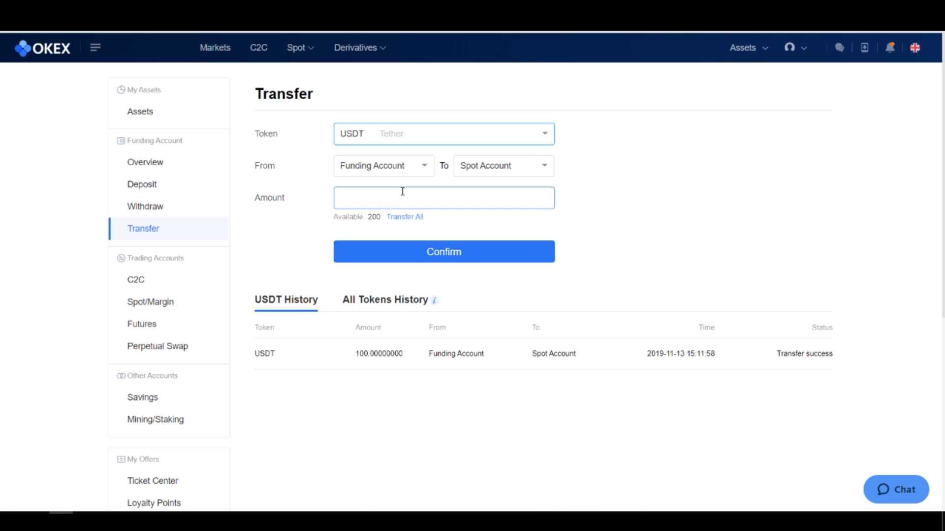
pyautogui.click(385, 164)
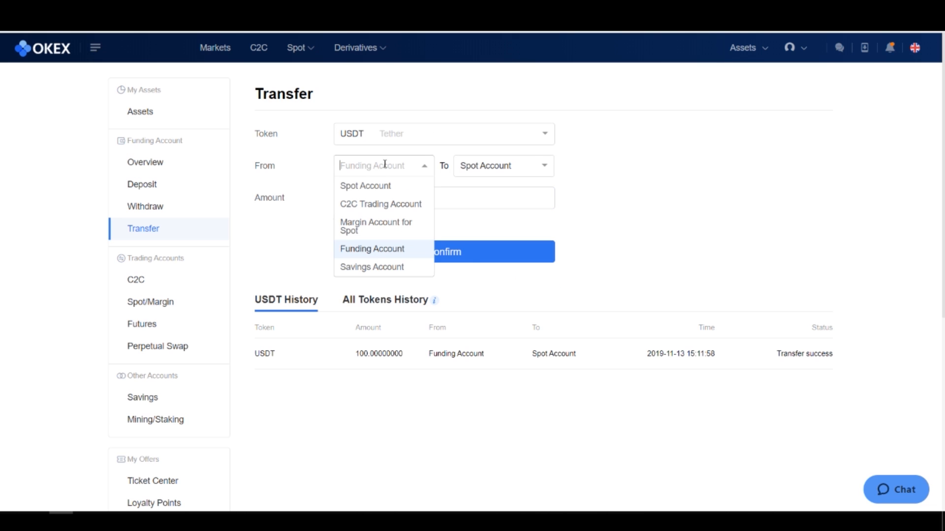
pyautogui.click(378, 250)
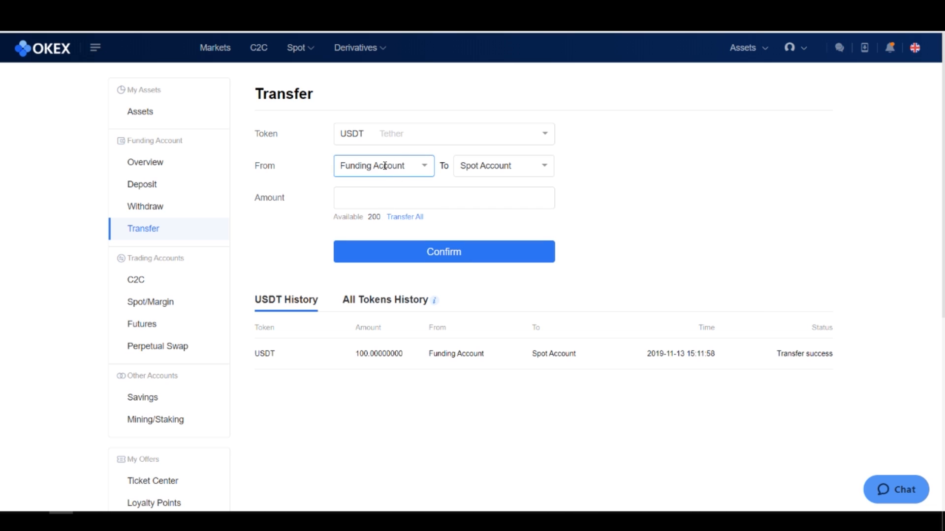
pyautogui.click(509, 169)
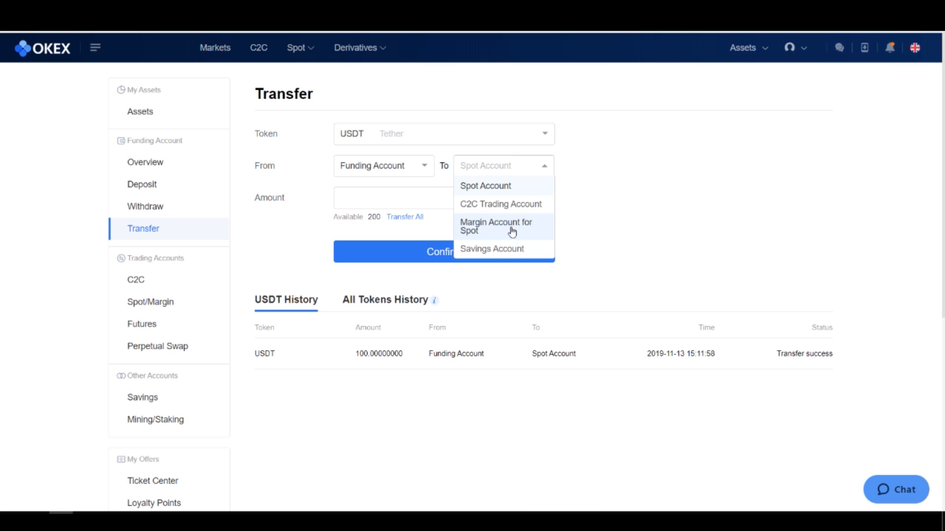
pyautogui.click(501, 186)
# Set the transfer amount to 10 USDT and submit the transfer
pyautogui.click(386, 199)
pyautogui.write('1')
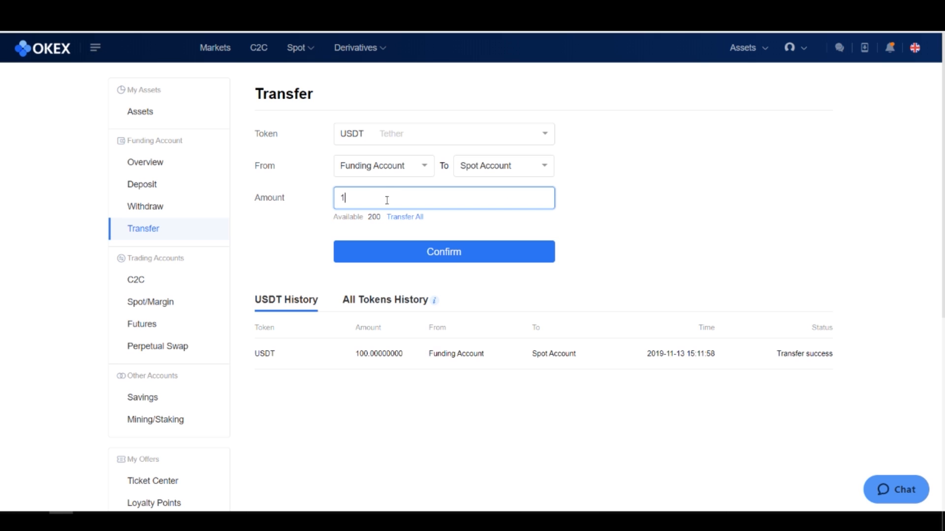
pyautogui.write('0')
pyautogui.click(446, 255)
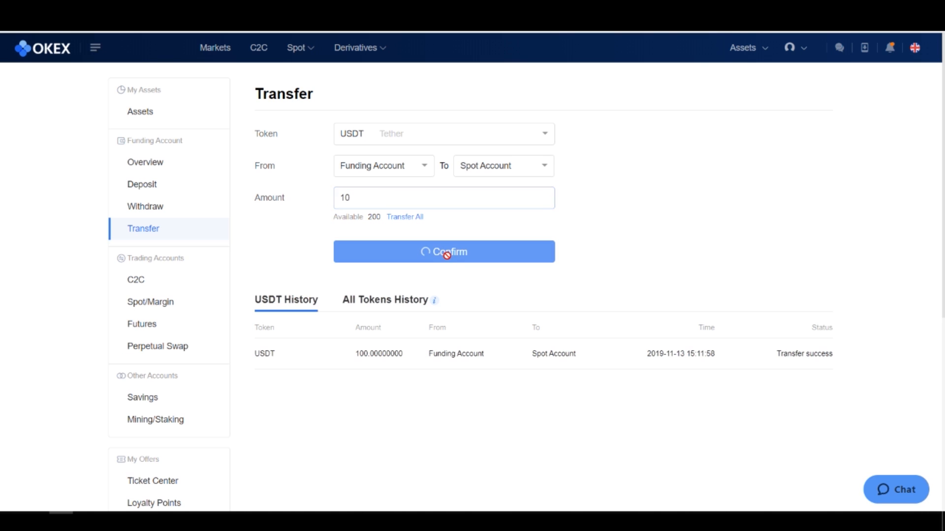
pyautogui.click(464, 312)
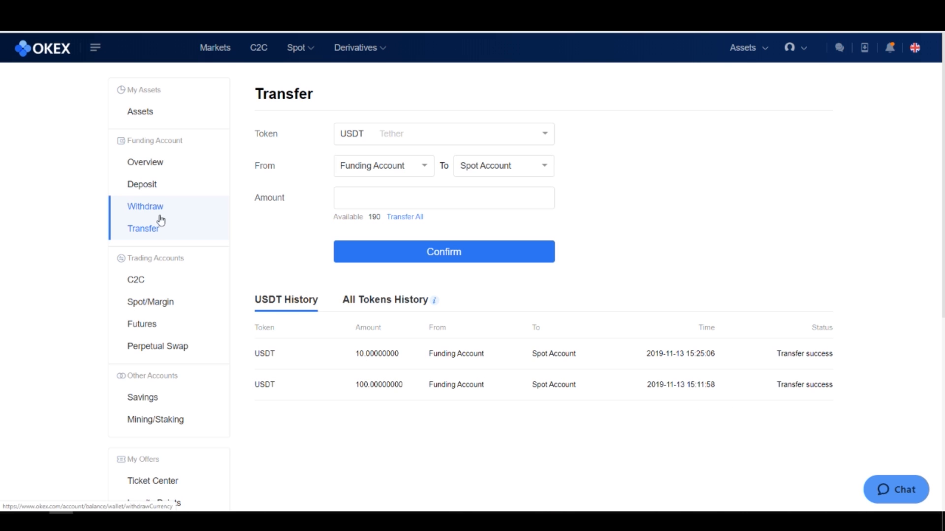
# View the C2C, Spot/Margin, Futures, Perpetual Swap, Savings and Mining/Staking account pages in turn
pyautogui.click(137, 281)
pyautogui.click(158, 306)
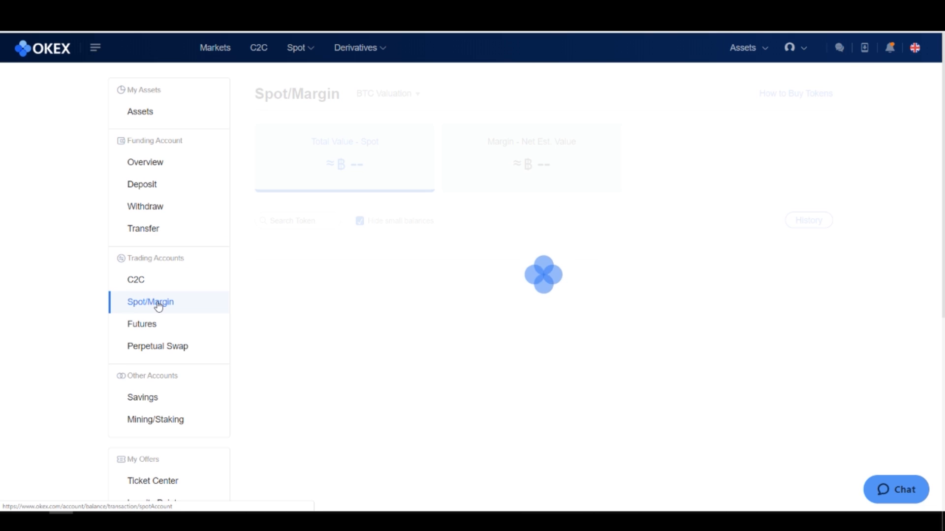
pyautogui.click(154, 327)
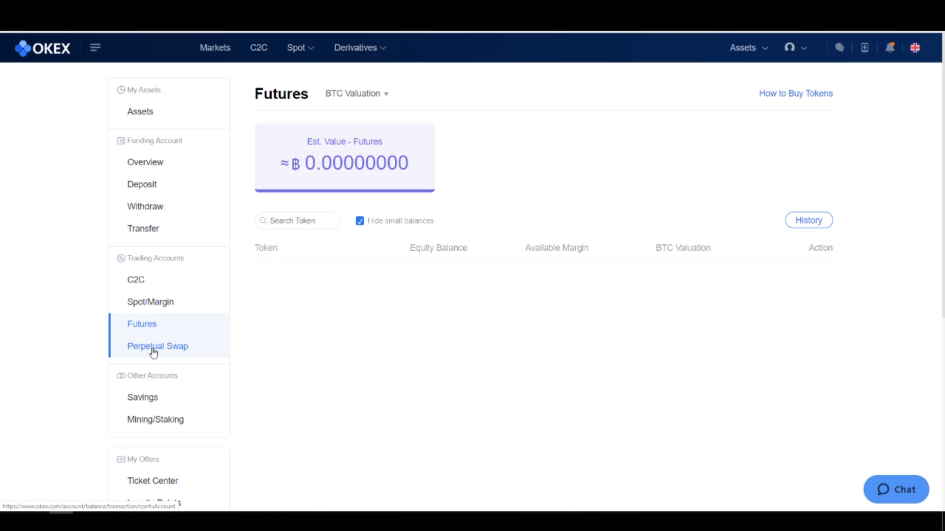
pyautogui.click(154, 351)
pyautogui.scroll(-2, 157, 325)
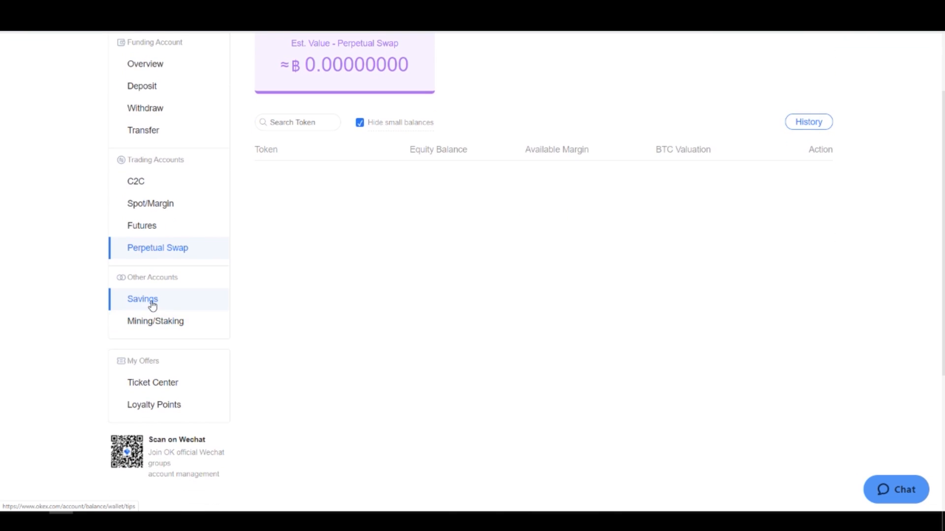
pyautogui.click(153, 303)
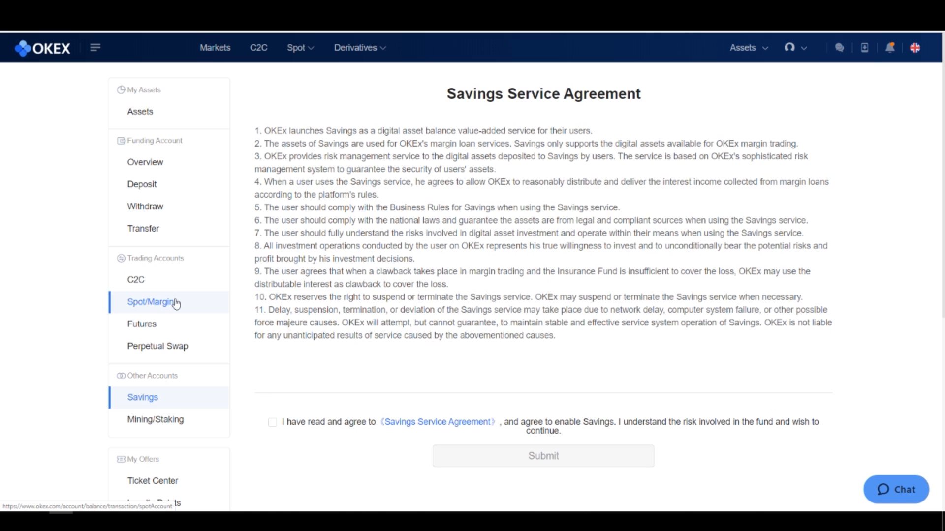
pyautogui.click(147, 426)
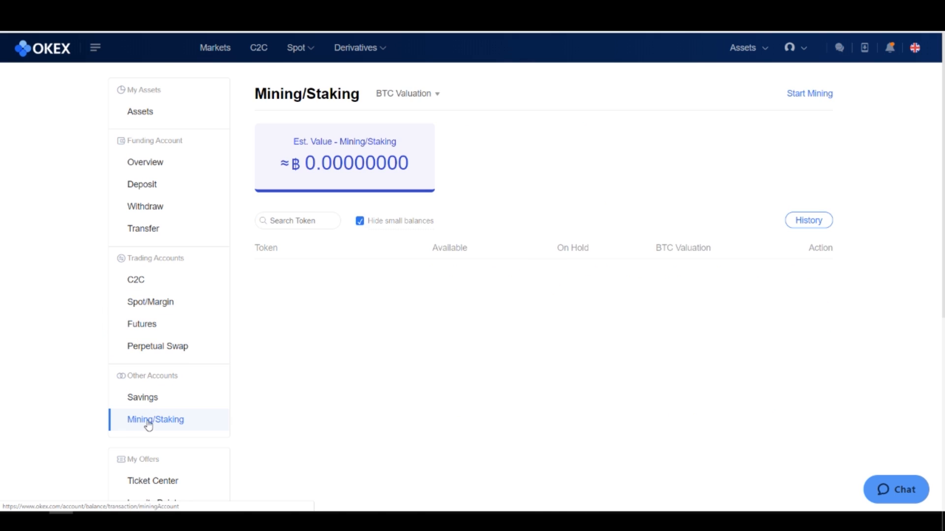
# Open the Markets page and look over the site's additional services, such as Pool, Wallet, OKB and Invite Friends
pyautogui.scroll(-2, 185, 363)
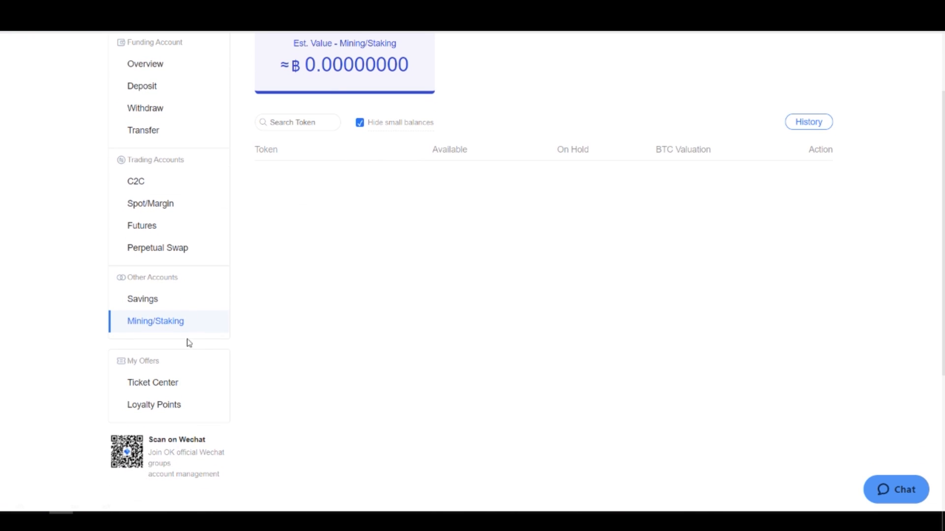
pyautogui.scroll(2, 185, 312)
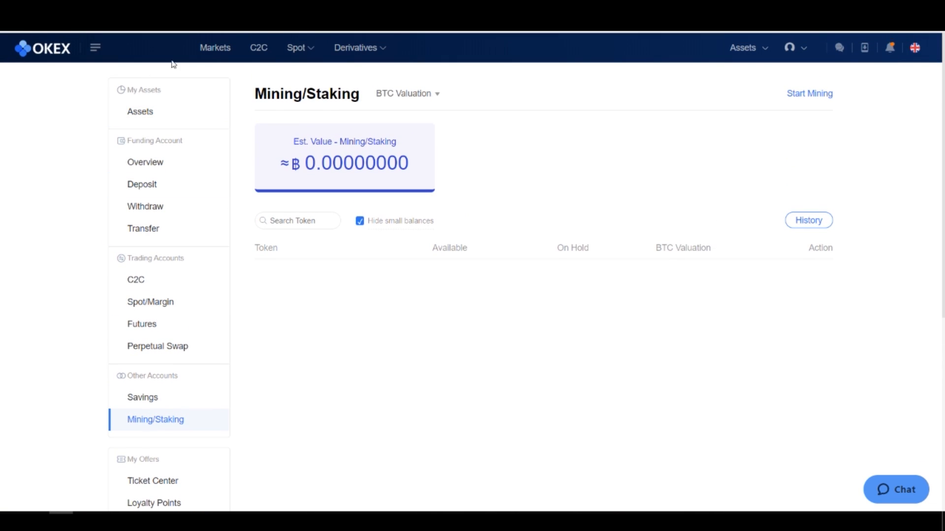
pyautogui.click(215, 48)
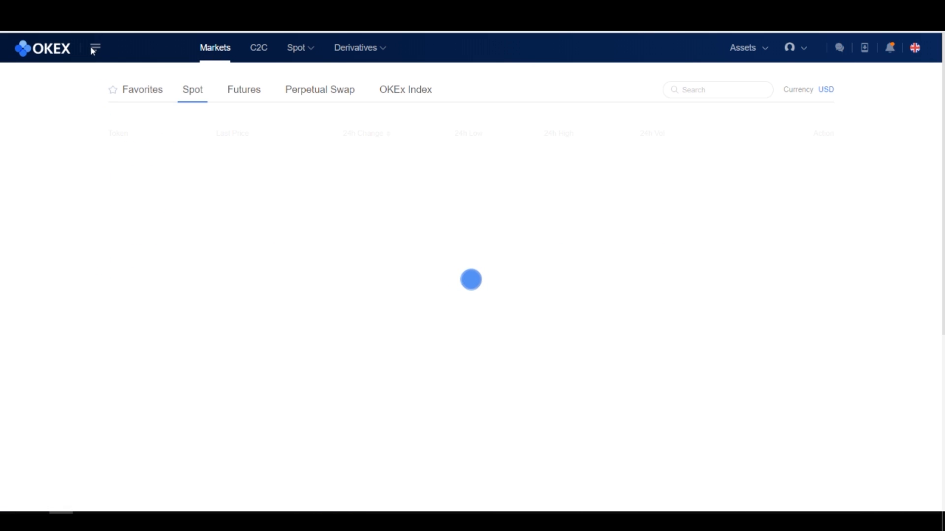
pyautogui.moveTo(93, 48)
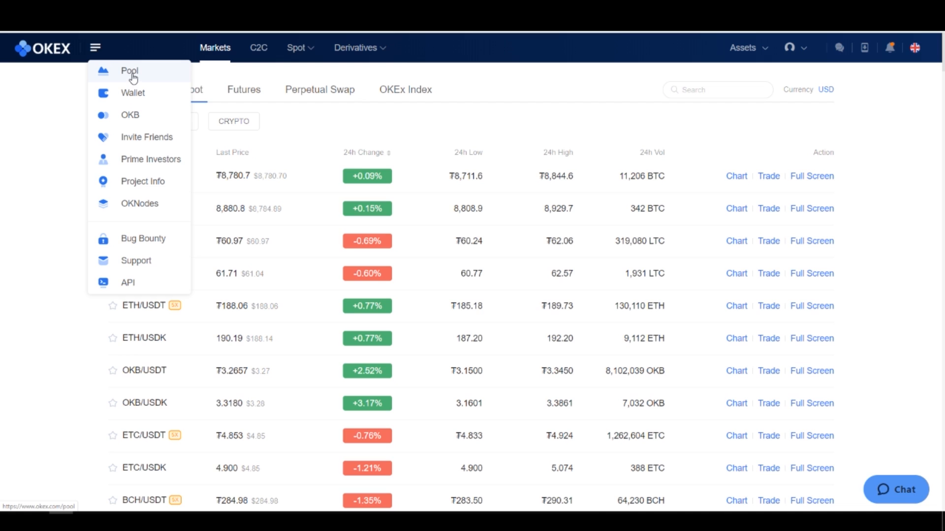
pyautogui.click(100, 50)
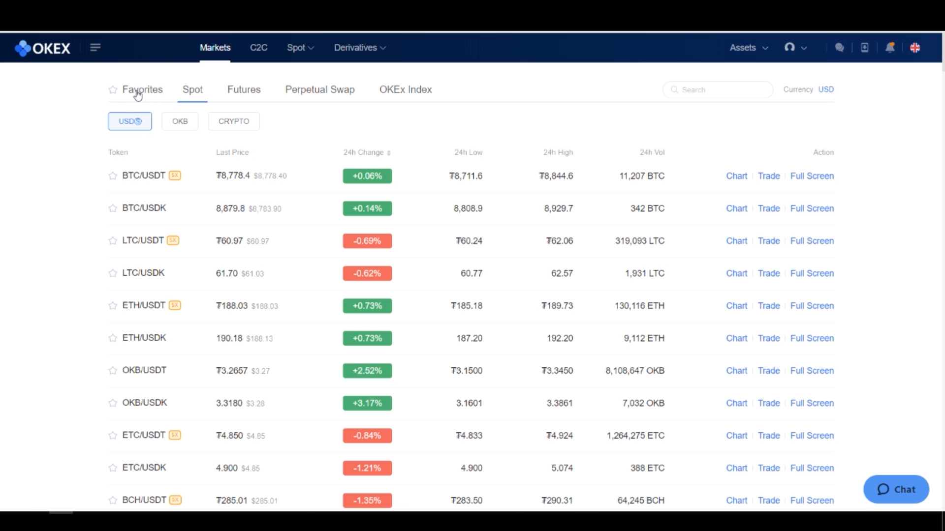
# Browse the USDⓈ spot pairs on the Markets page with their prices, 24h change and volume
pyautogui.scroll(-10, 396, 147)
pyautogui.scroll(10, 396, 147)
pyautogui.scroll(-3, 293, 236)
pyautogui.scroll(3, 670, 259)
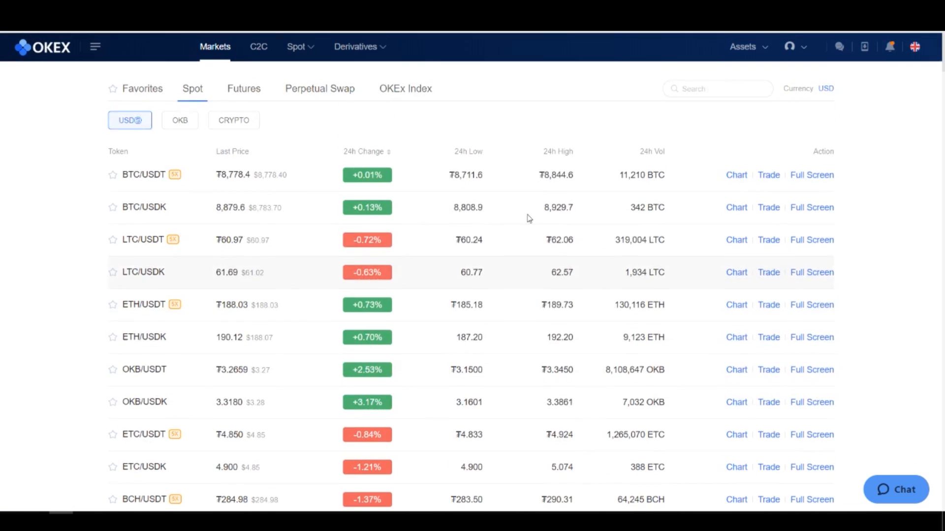
pyautogui.scroll(-3, 559, 264)
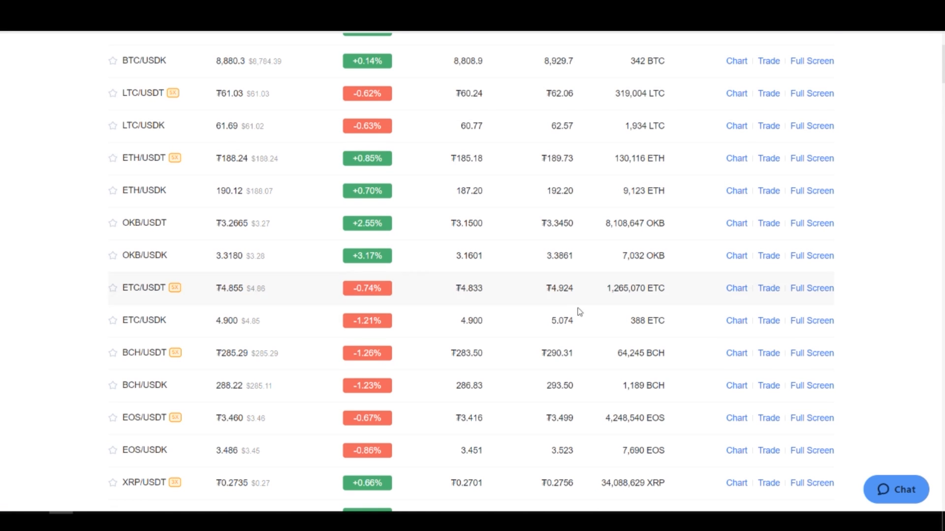
pyautogui.scroll(3, 558, 331)
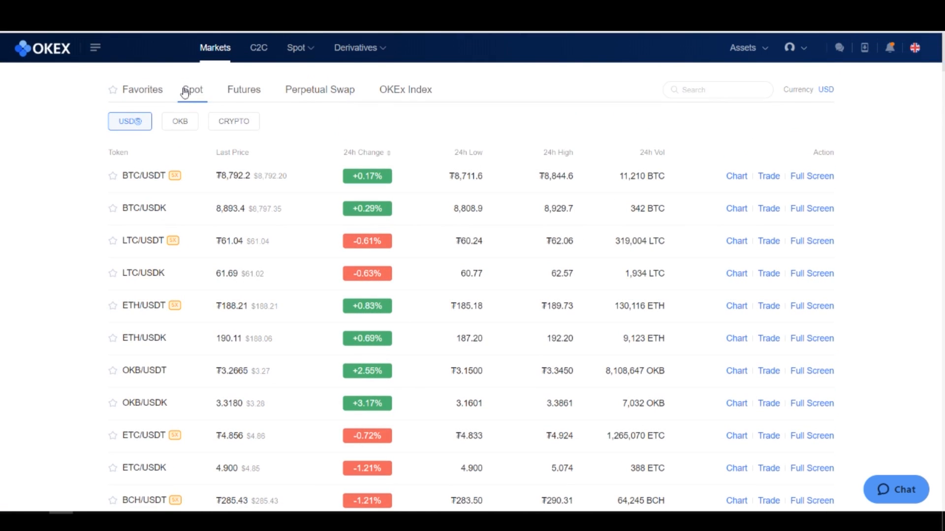
# Open the C2C trading page and browse the offers for buying BTC with CNY
pyautogui.click(261, 54)
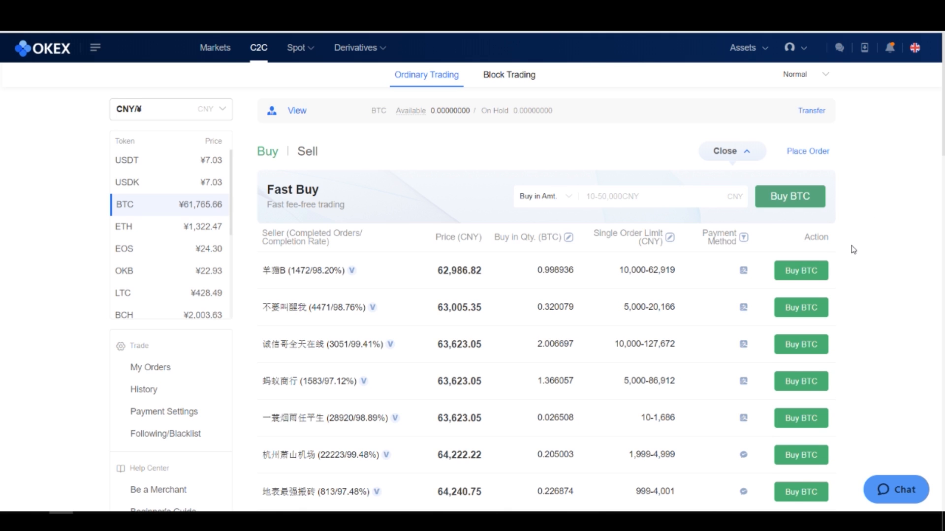
pyautogui.scroll(-1, 853, 249)
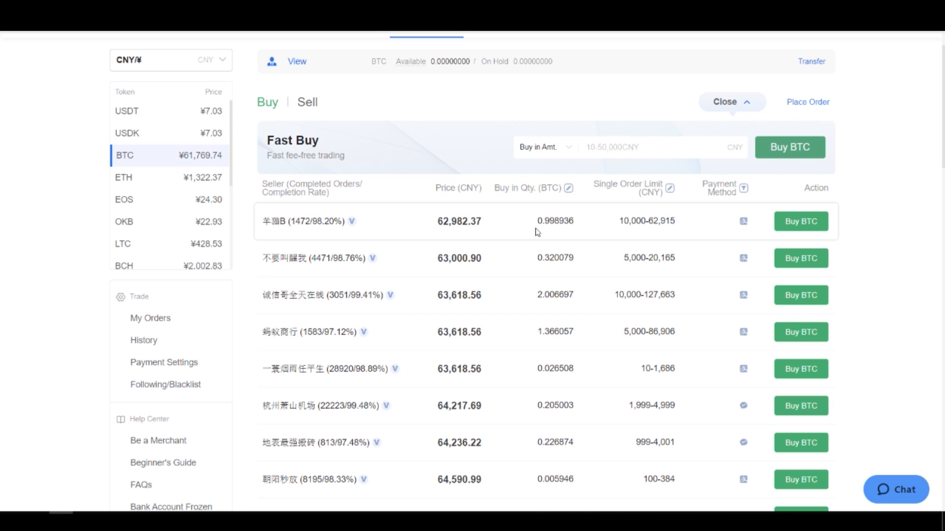
pyautogui.scroll(-2, 406, 240)
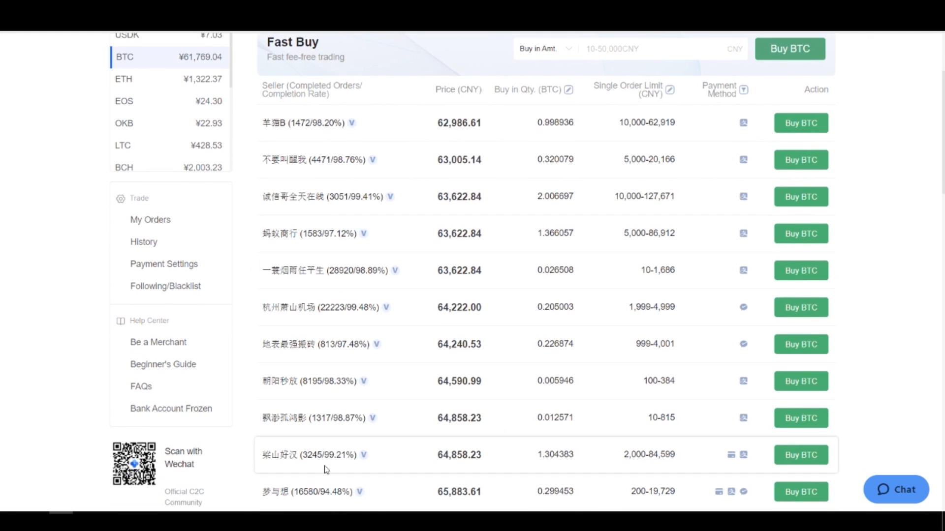
pyautogui.rightClick(326, 491)
pyautogui.click(455, 104)
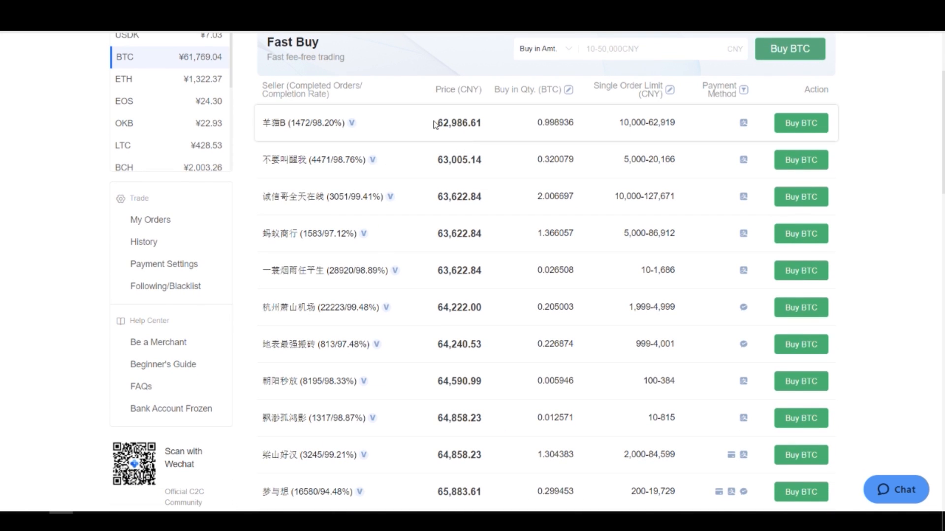
pyautogui.scroll(-7, 462, 129)
pyautogui.scroll(8, 458, 129)
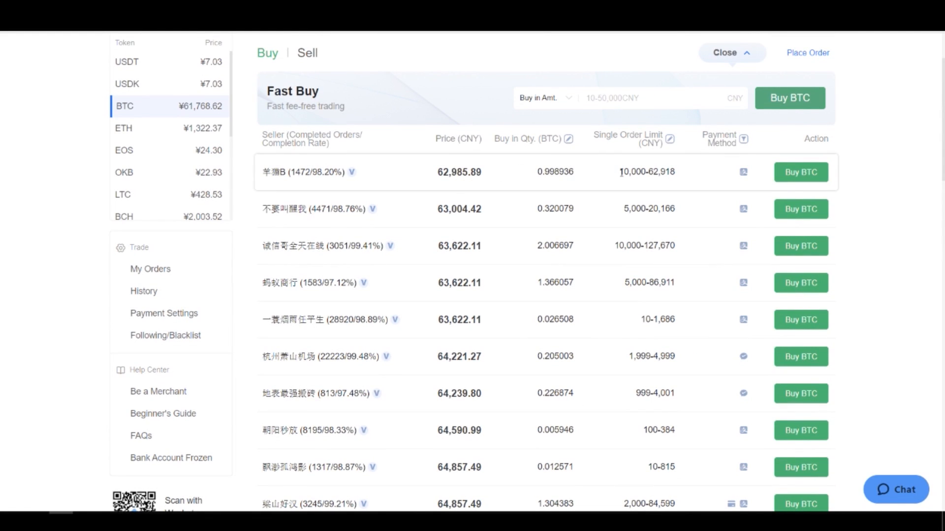
# Examine the first BTC offer's single order limit and the payment methods accepted across the buy offers
pyautogui.moveTo(621, 172); pyautogui.dragTo(679, 176)
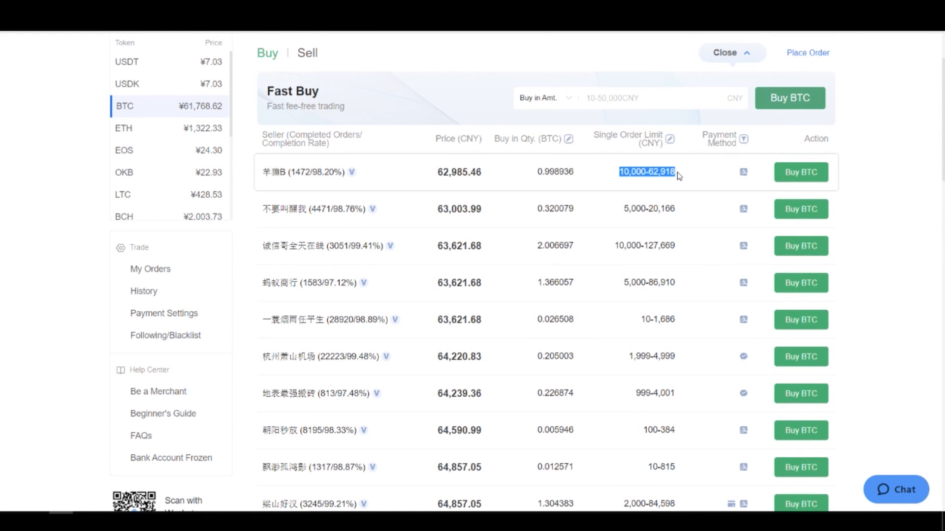
pyautogui.click(674, 172)
pyautogui.moveTo(674, 172); pyautogui.dragTo(623, 172)
pyautogui.moveTo(746, 179)
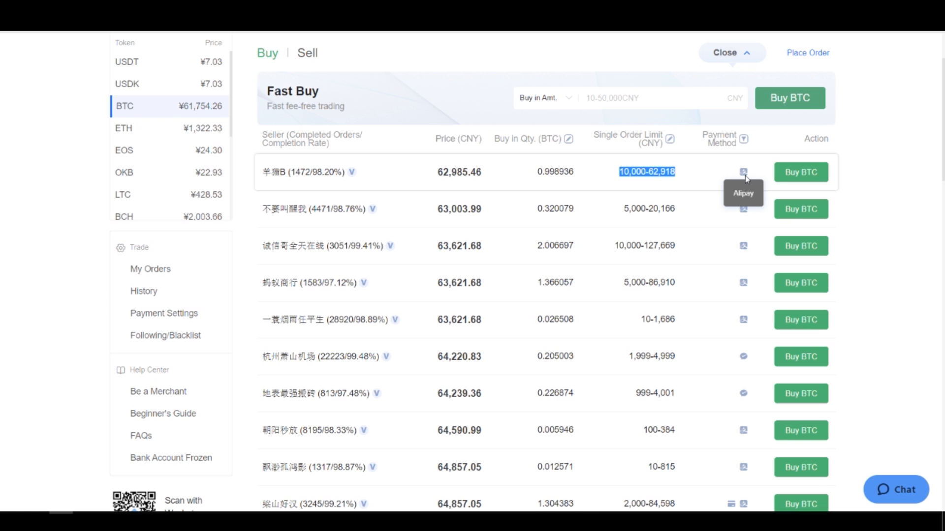
pyautogui.click(744, 138)
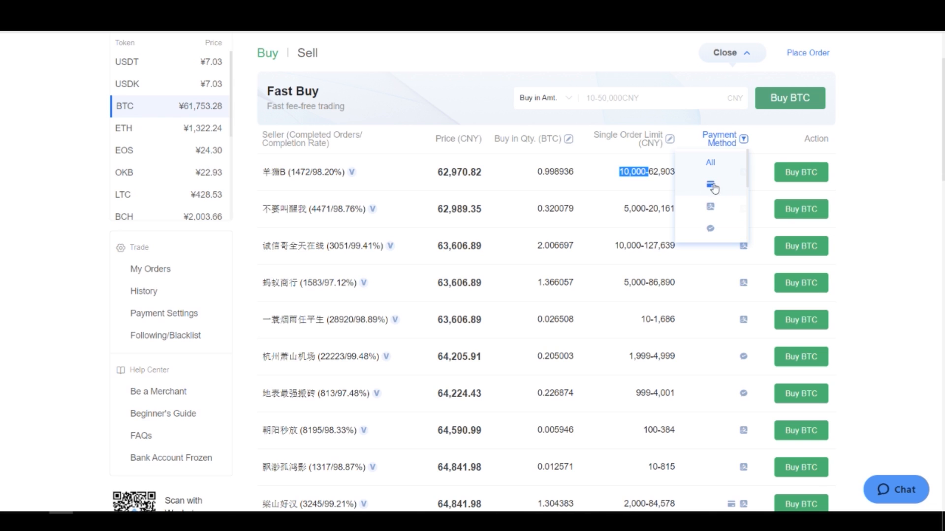
pyautogui.click(756, 140)
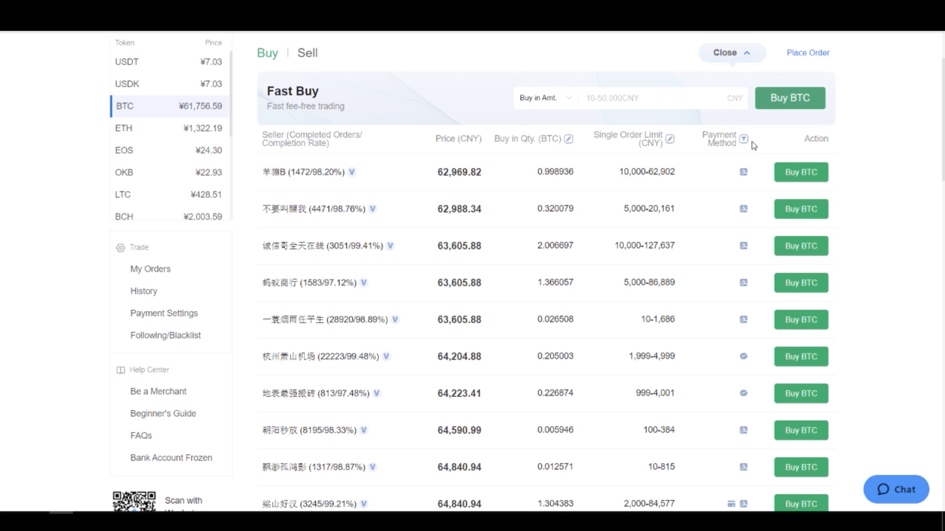
pyautogui.scroll(-2, 752, 150)
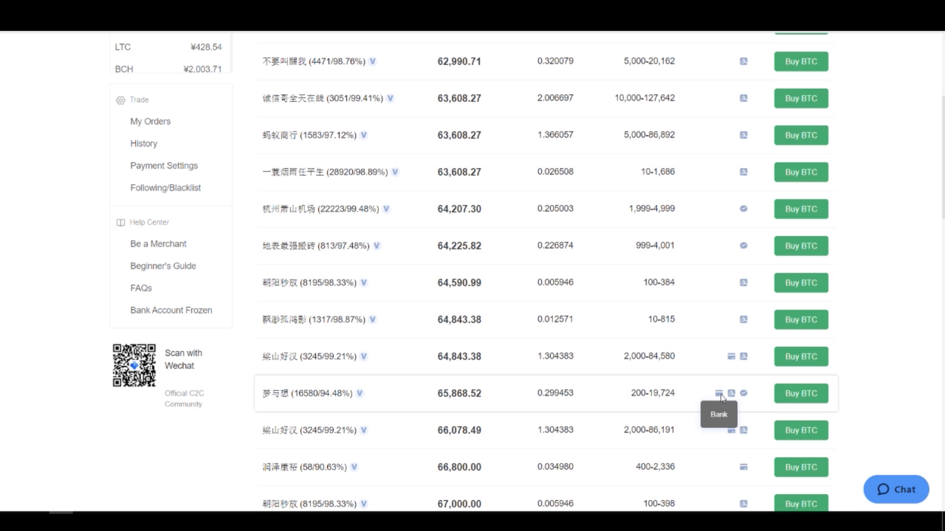
pyautogui.scroll(5, 446, 216)
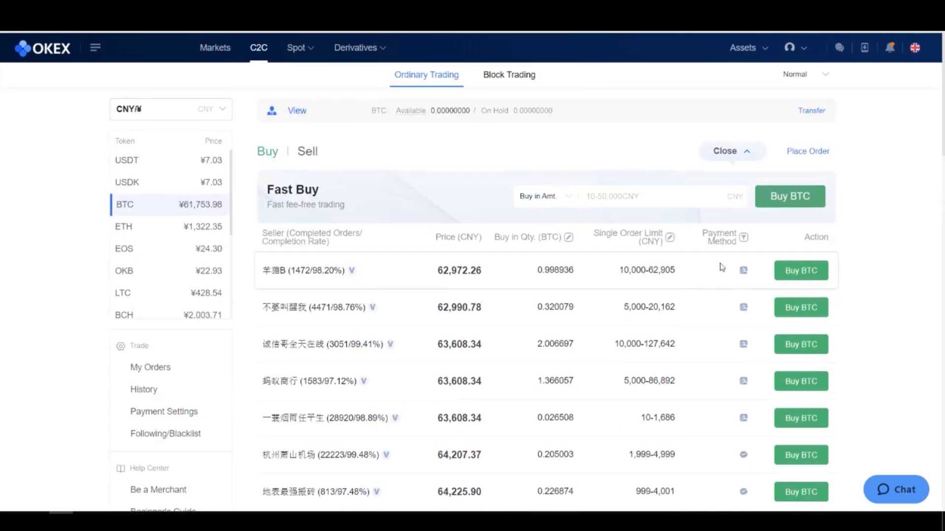
# Switch the C2C page to Sell and browse the buyers' offers for BTC
pyautogui.click(310, 152)
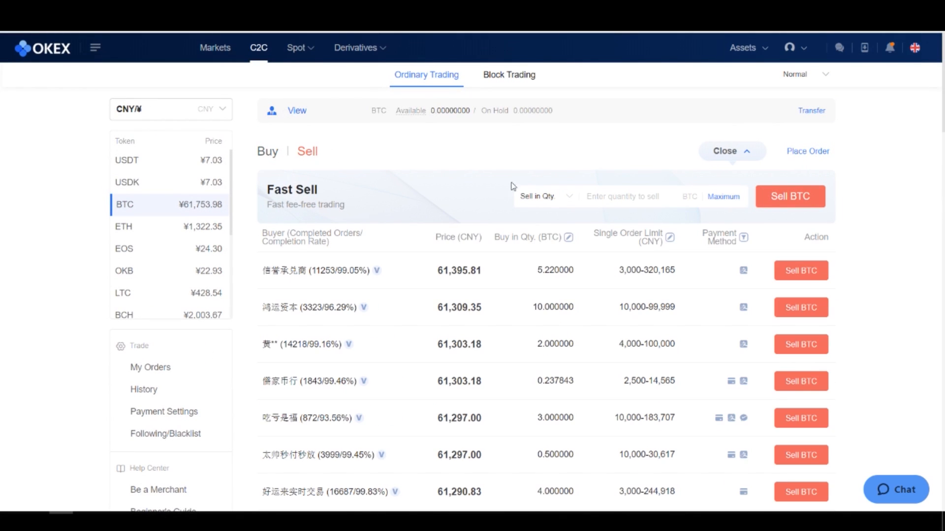
pyautogui.scroll(-3, 315, 187)
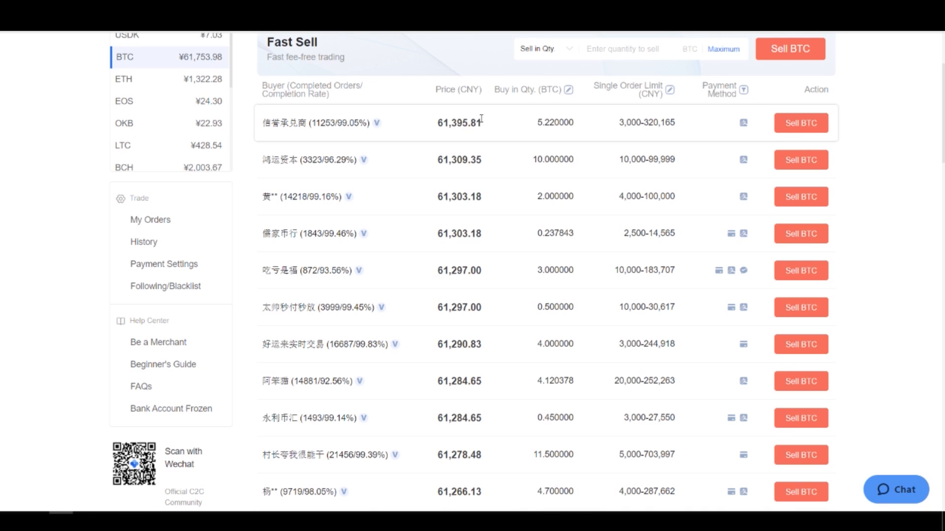
pyautogui.scroll(-2, 483, 123)
pyautogui.scroll(-7, 484, 123)
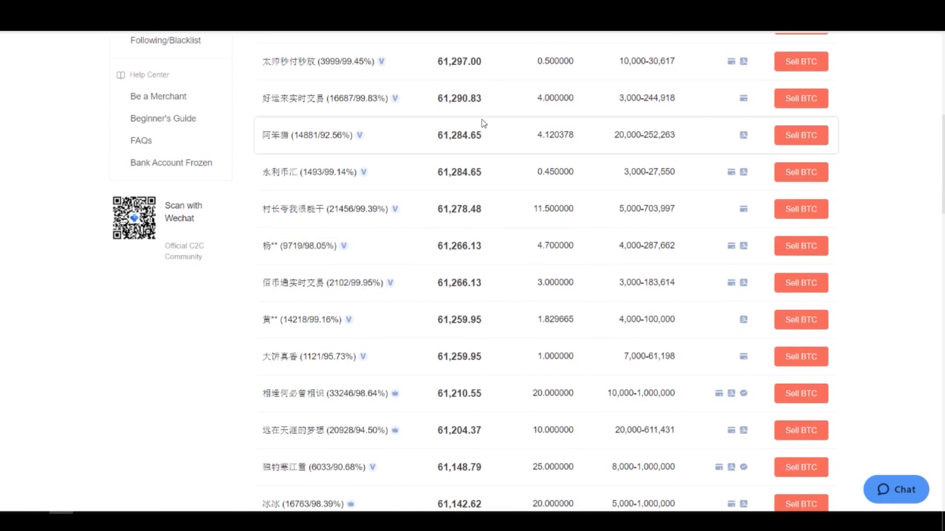
pyautogui.scroll(12, 484, 126)
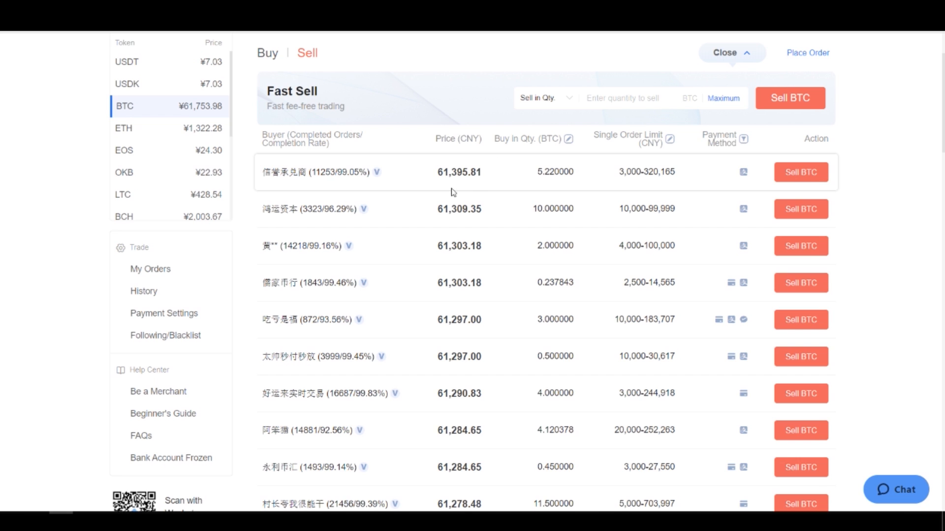
pyautogui.scroll(2, 476, 169)
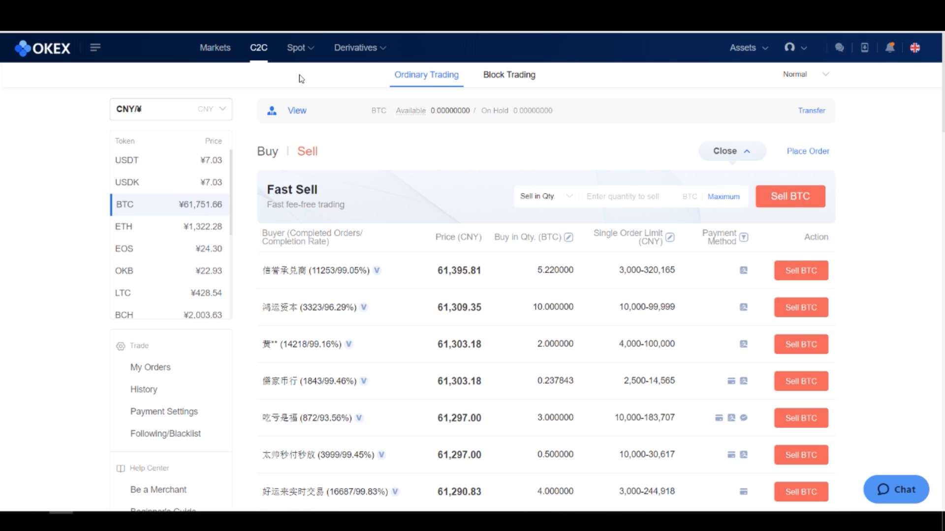
# Open the Spot Trading page and review its trading pair list, Trade Activities and Additional Info sections
pyautogui.moveTo(302, 56)
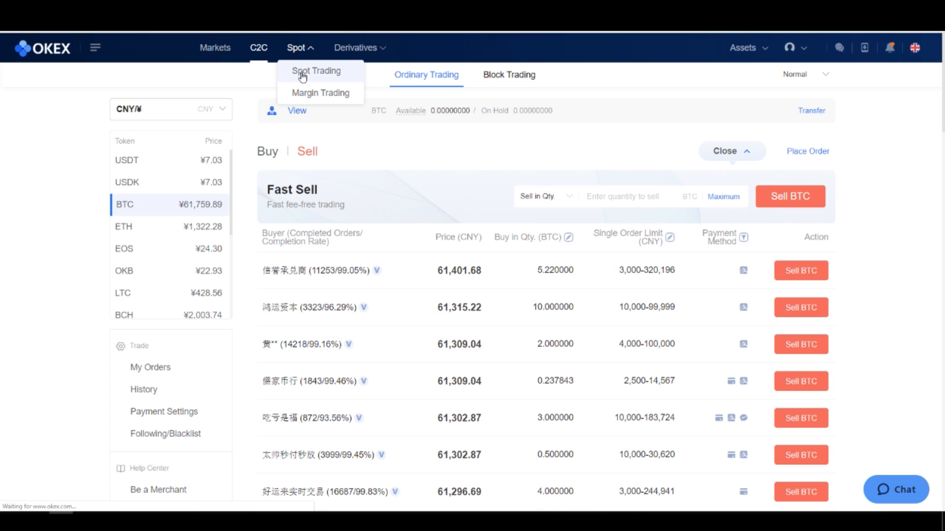
pyautogui.click(302, 73)
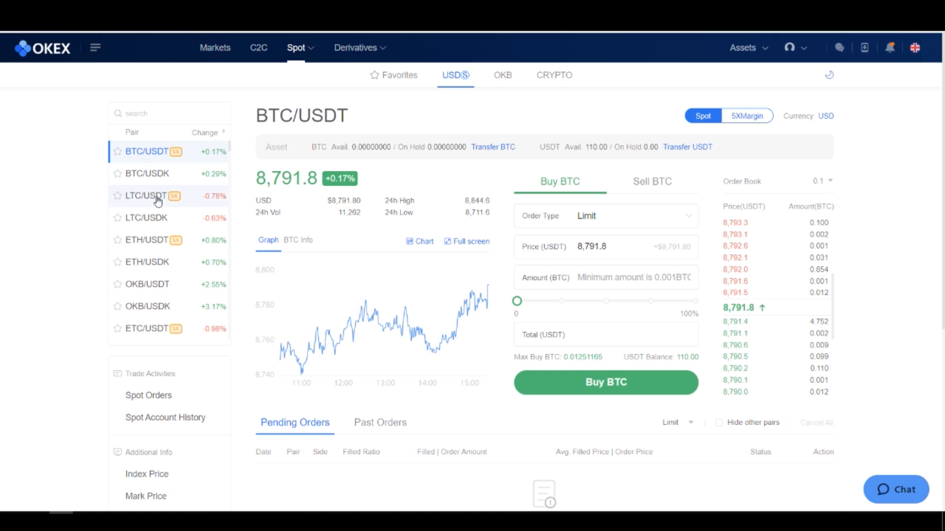
pyautogui.scroll(-3, 201, 246)
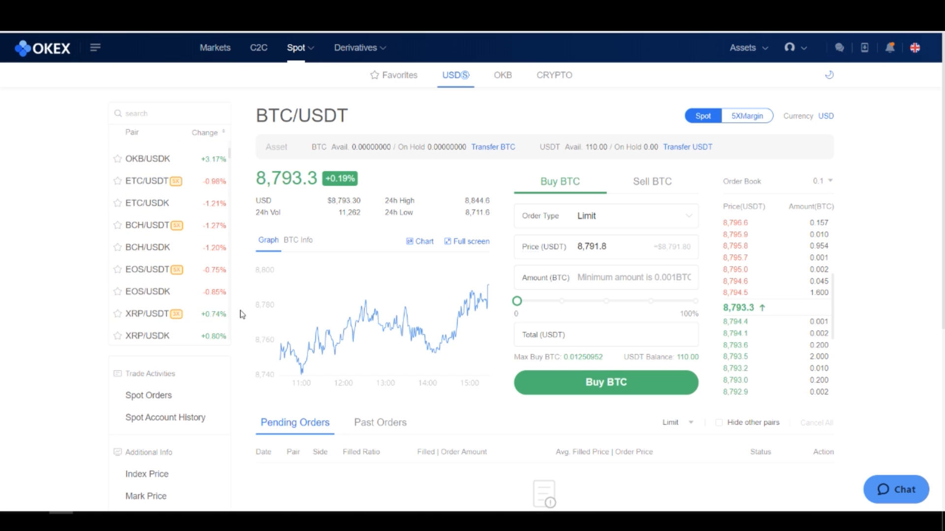
pyautogui.scroll(-2, 241, 314)
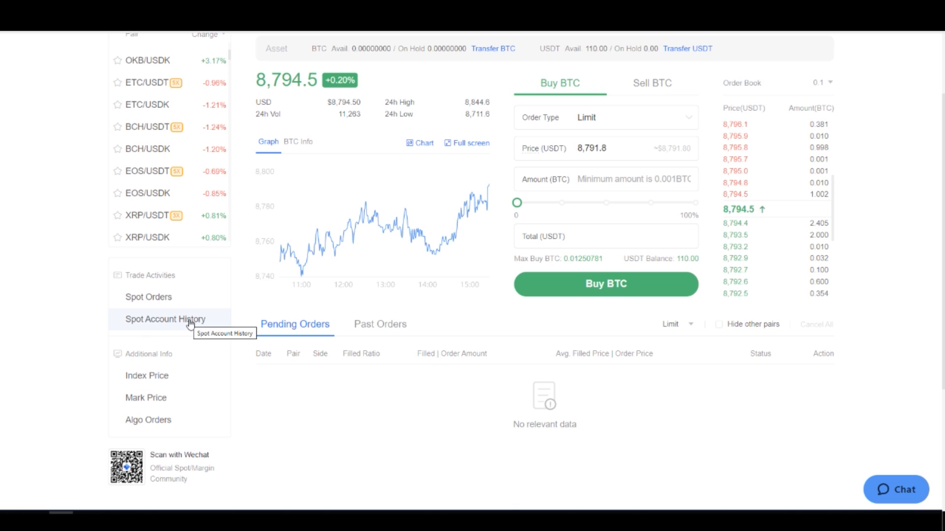
pyautogui.scroll(2, 247, 217)
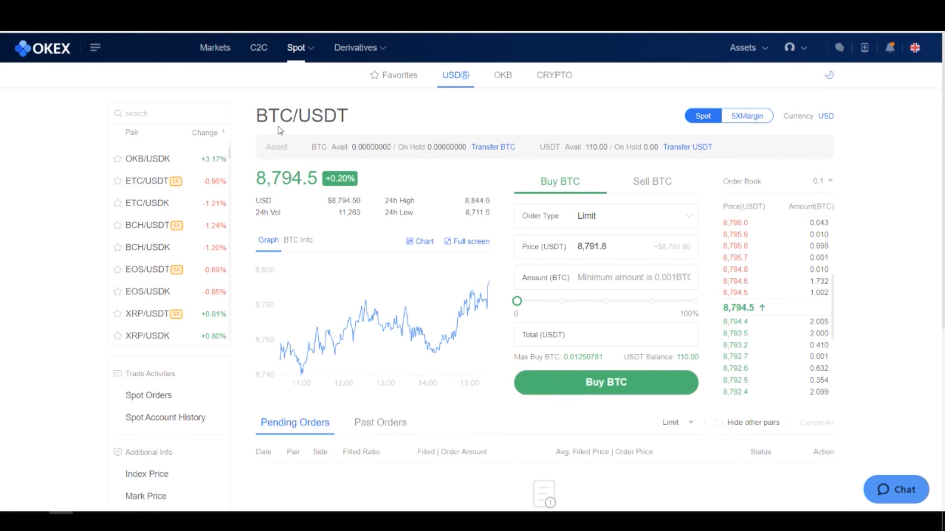
# Compare the USDⓈ, OKB and CRYPTO spot markets, finishing on the CRYPTO market
pyautogui.click(500, 76)
pyautogui.click(556, 80)
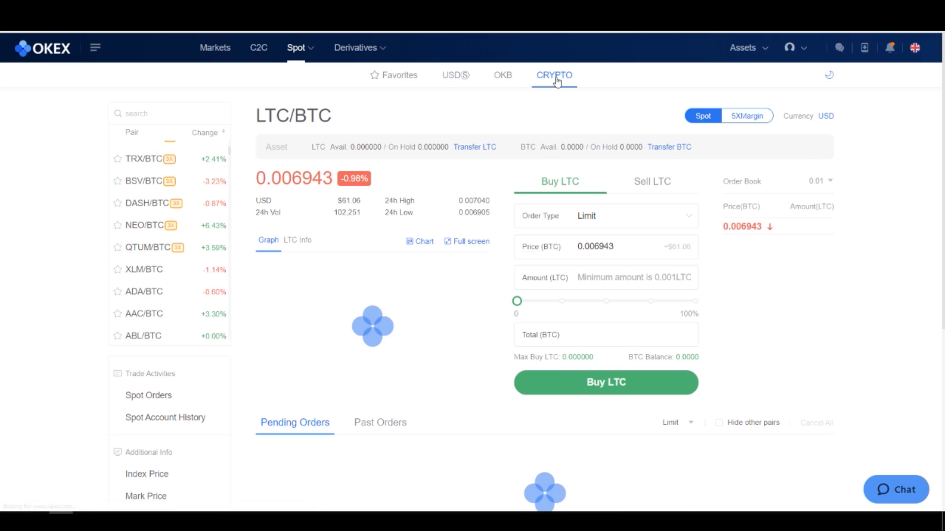
pyautogui.click(456, 82)
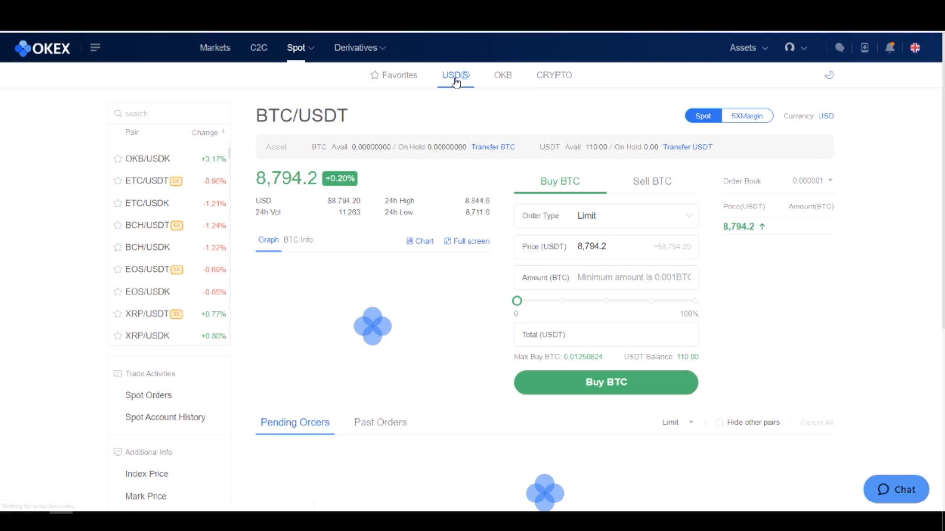
pyautogui.click(510, 77)
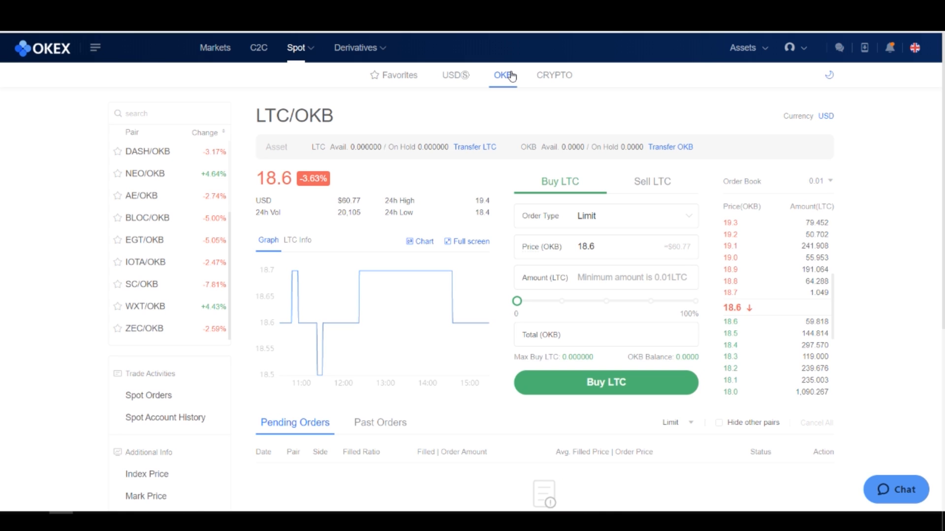
pyautogui.click(551, 82)
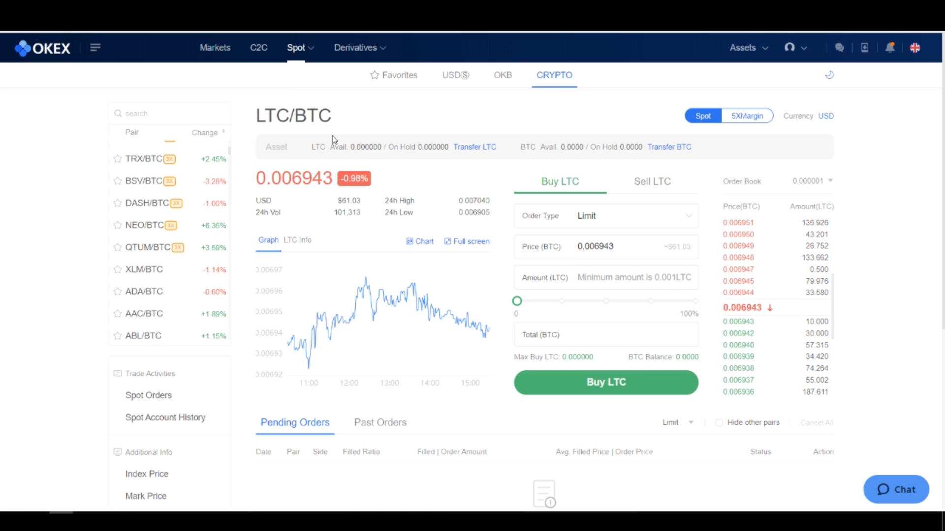
# Switch the spot trading page to the dark theme and view the LTC/BTC price graph
pyautogui.click(830, 77)
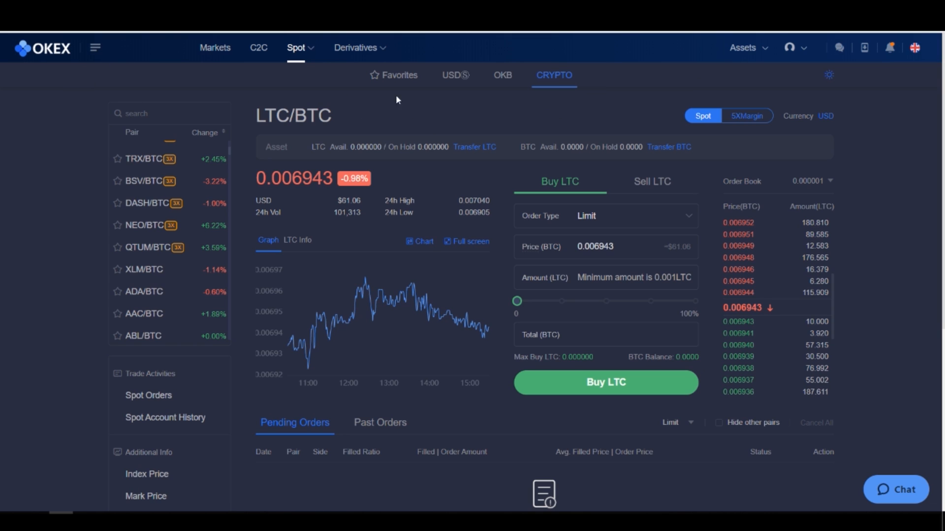
pyautogui.scroll(-1, 347, 123)
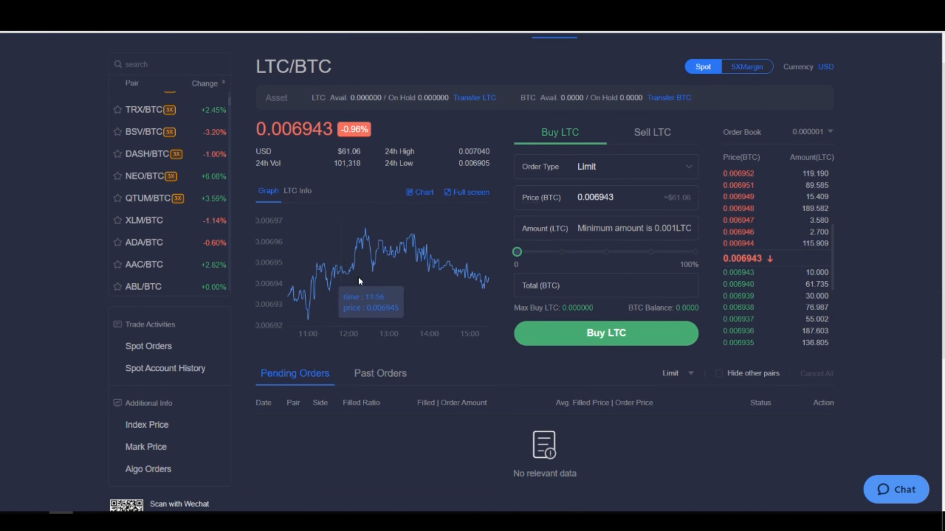
# Open the full-screen LTC/BTC trading view and review its chart intervals, order types and order entry fields
pyautogui.click(470, 197)
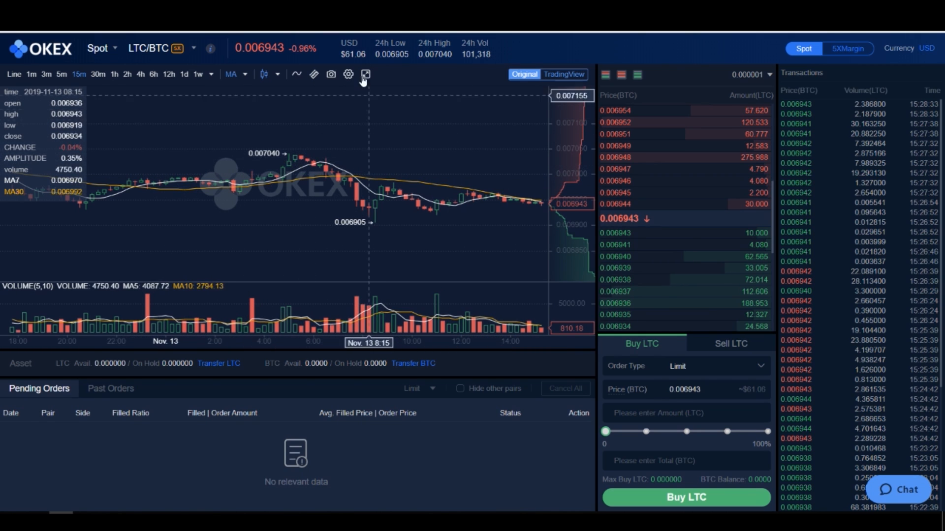
pyautogui.click(211, 74)
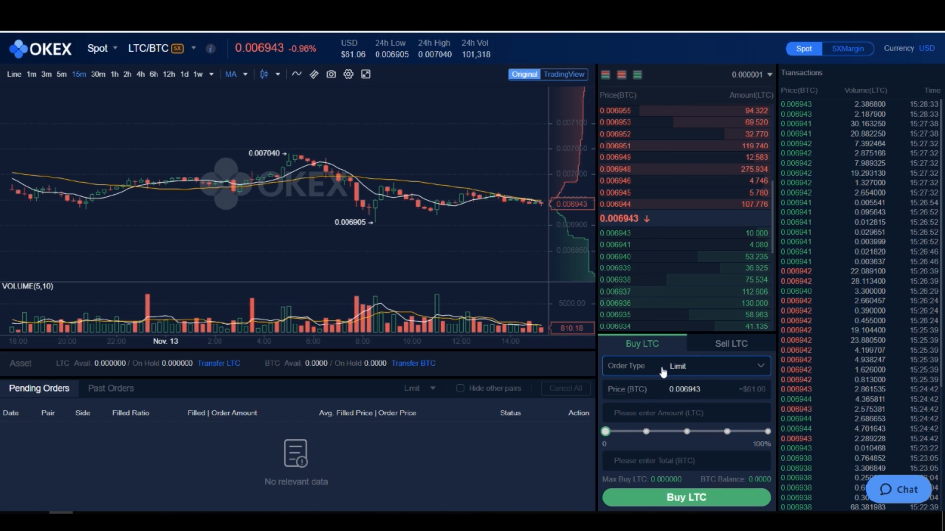
pyautogui.click(697, 374)
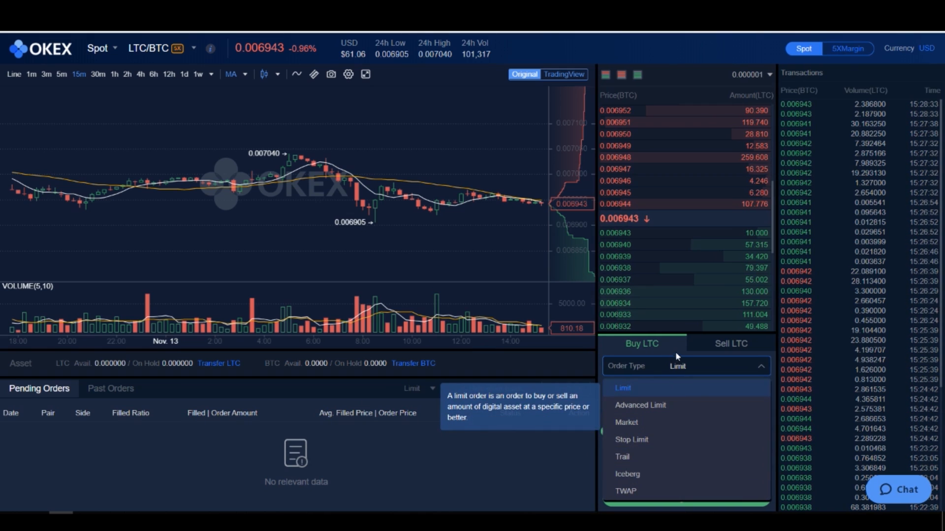
pyautogui.click(684, 368)
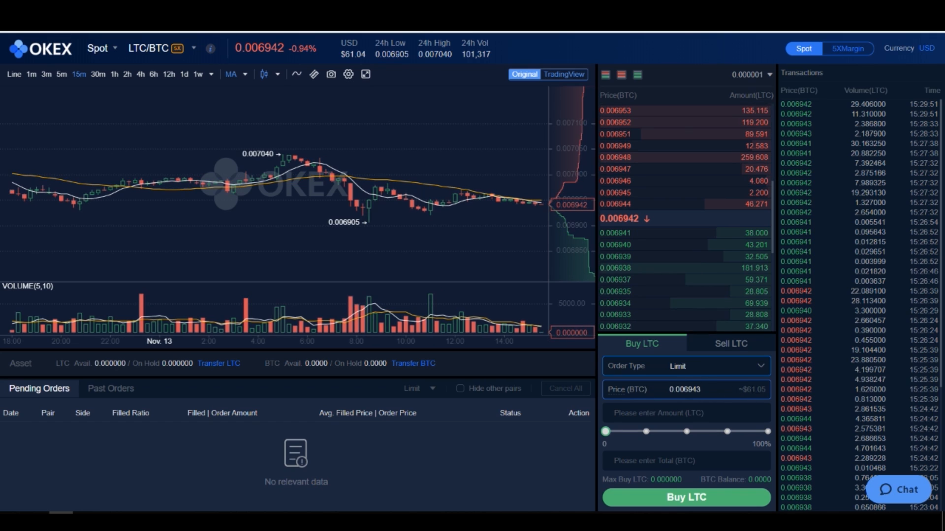
pyautogui.click(660, 413)
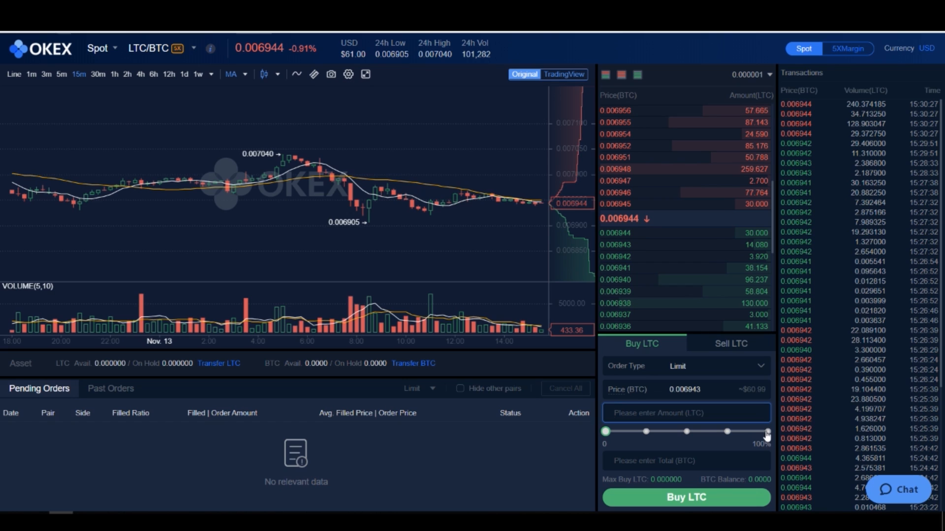
# Switch the trading pair to BTC/USDT from the USDⓈ market
pyautogui.click(153, 48)
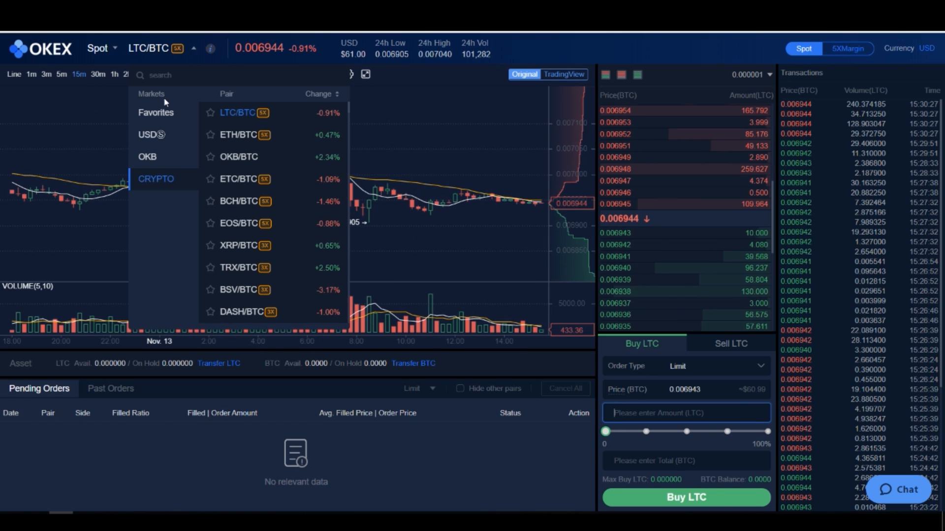
pyautogui.click(154, 137)
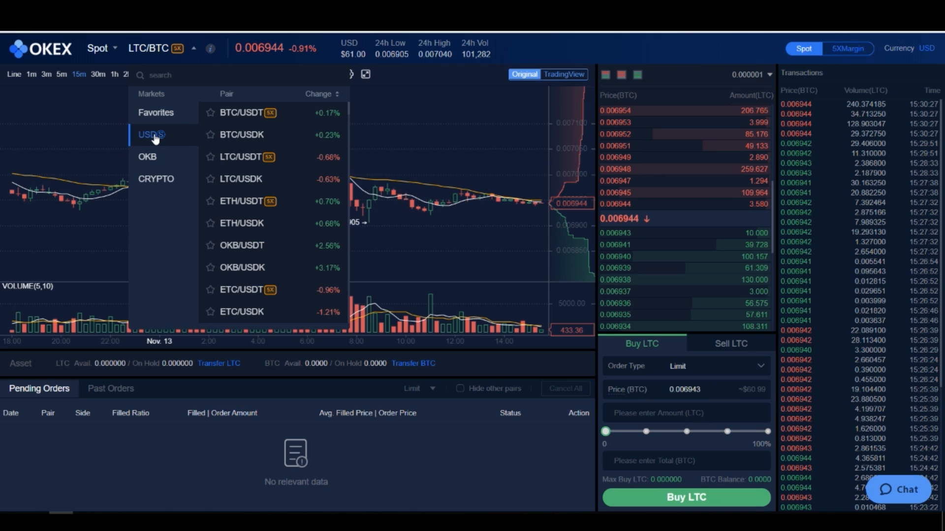
pyautogui.click(255, 116)
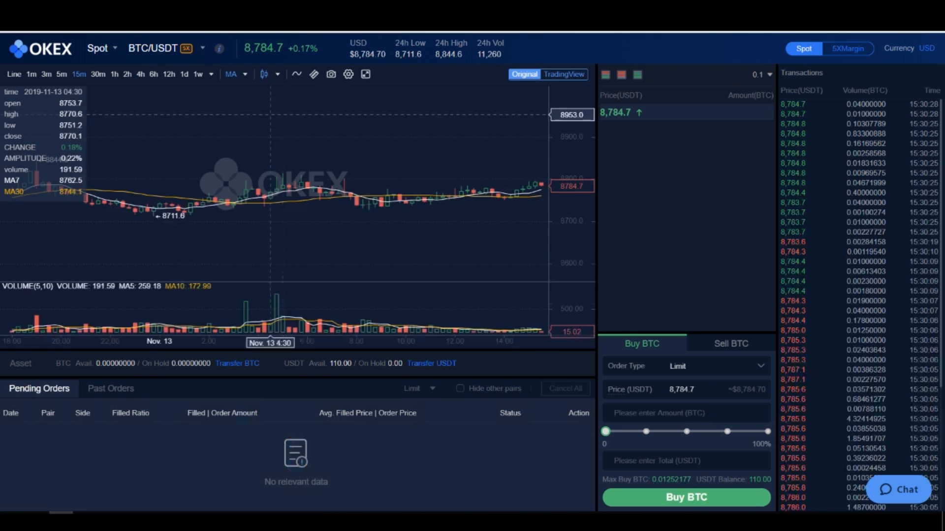
# Try the 50% and 100% amounts, and place a limit buy order for BTC at 8,784.7 USDT using 25% of the USDT balance
pyautogui.click(646, 432)
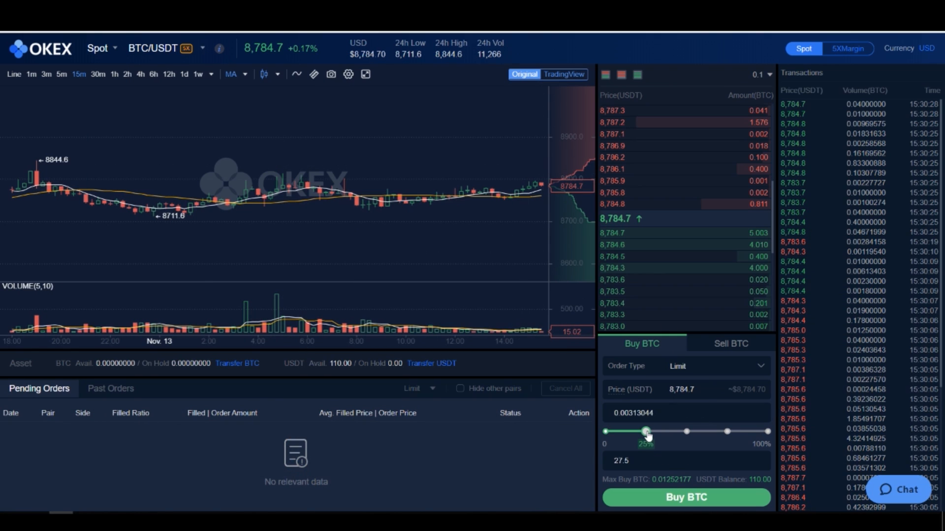
pyautogui.click(687, 432)
pyautogui.moveTo(689, 434)
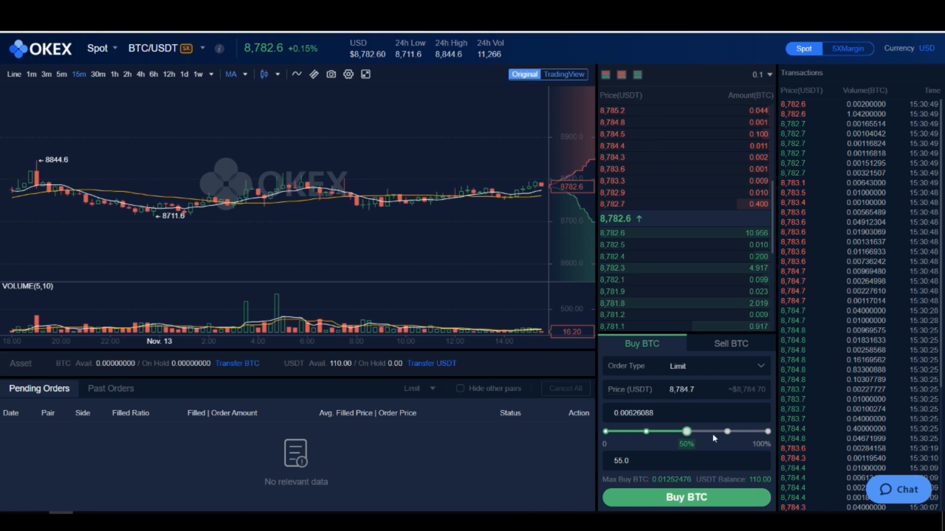
pyautogui.click(768, 432)
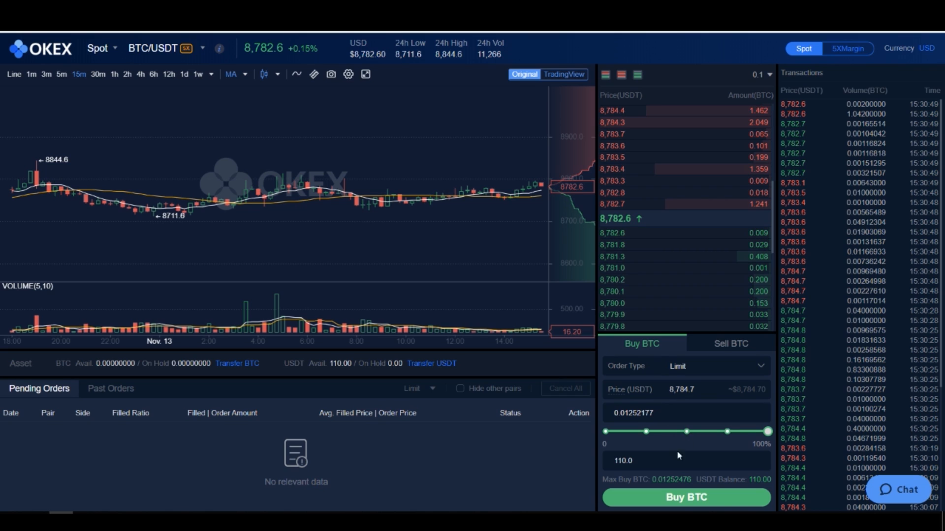
pyautogui.click(646, 433)
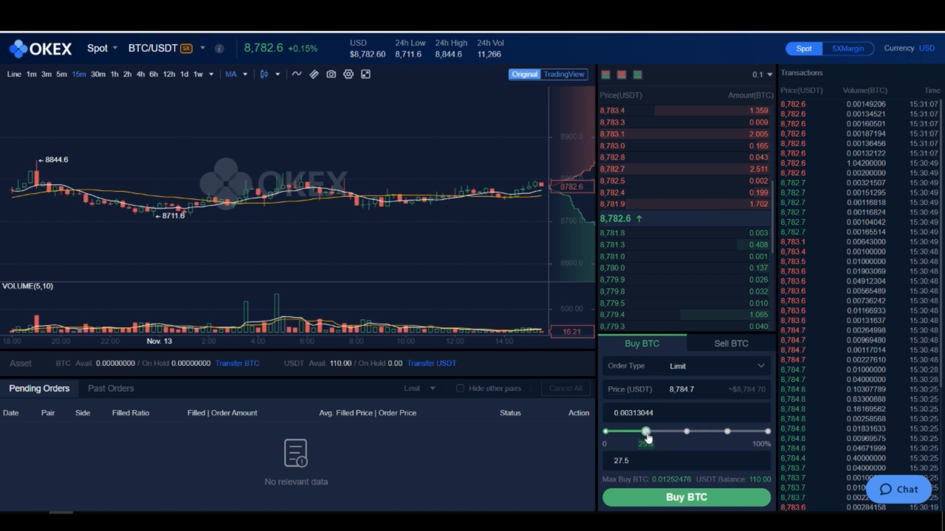
pyautogui.click(681, 498)
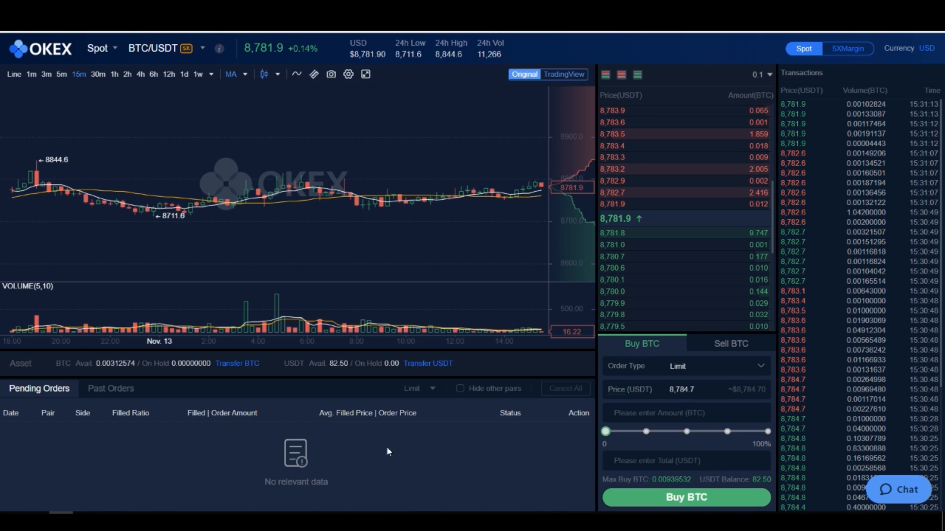
# Compare the past and pending orders lists and examine the BTC/USDT buy order's status
pyautogui.click(111, 390)
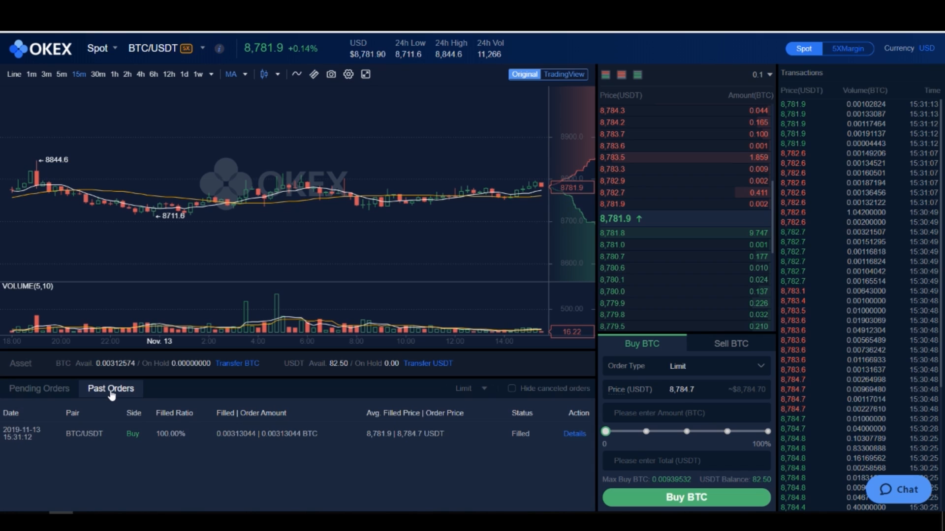
pyautogui.click(39, 389)
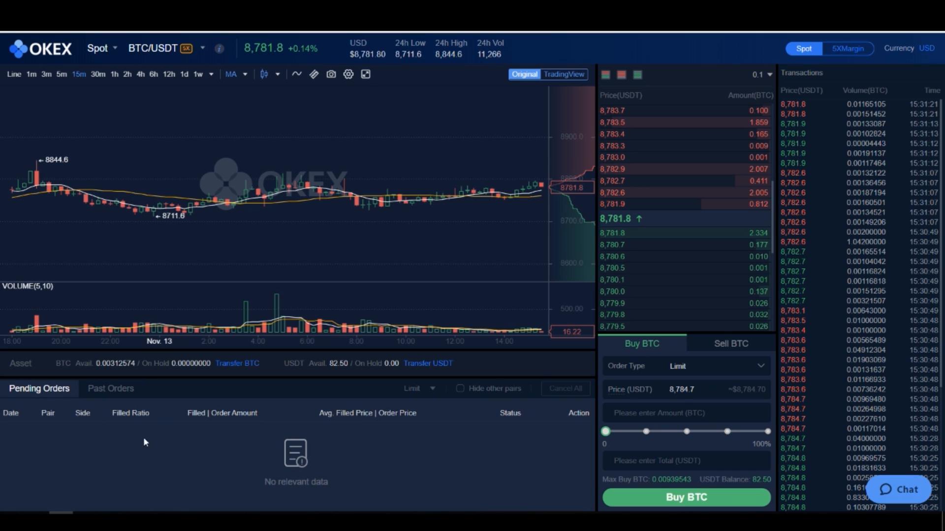
pyautogui.click(124, 392)
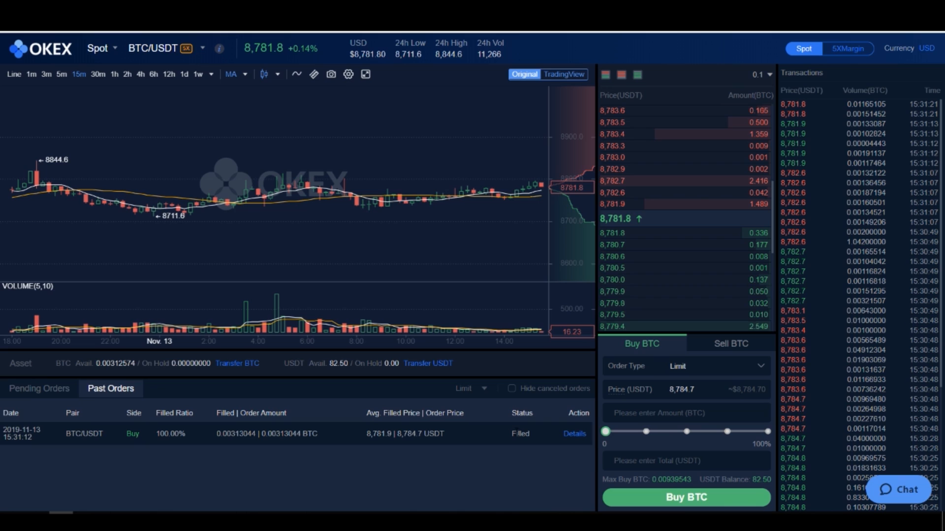
pyautogui.moveTo(525, 436); pyautogui.dragTo(509, 440)
pyautogui.click(512, 440)
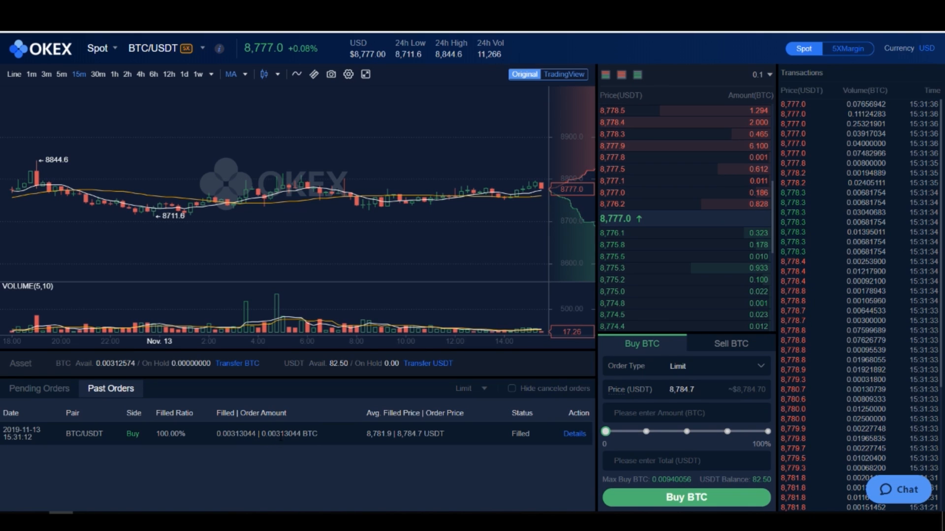
# Place a limit order at 8,784.7 USDT to sell 100% of the BTC balance, and check the pending and past orders
pyautogui.click(730, 347)
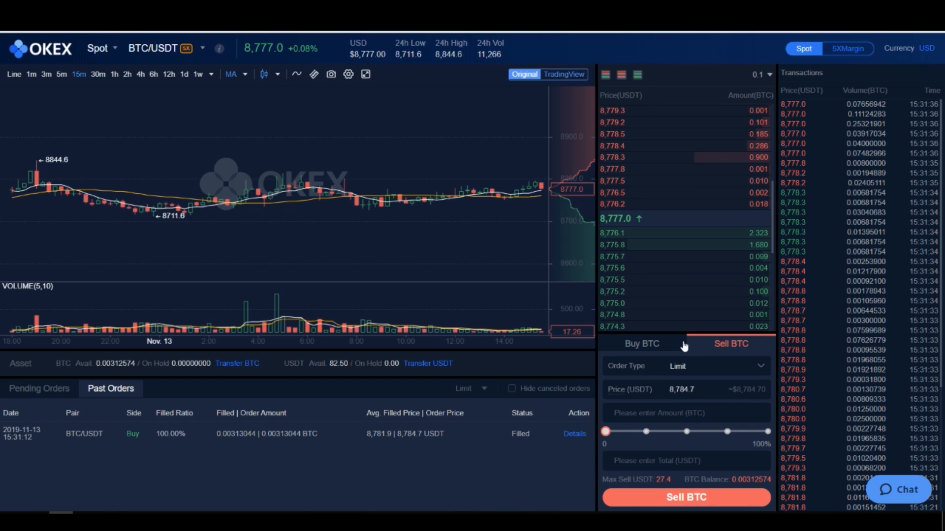
pyautogui.click(768, 433)
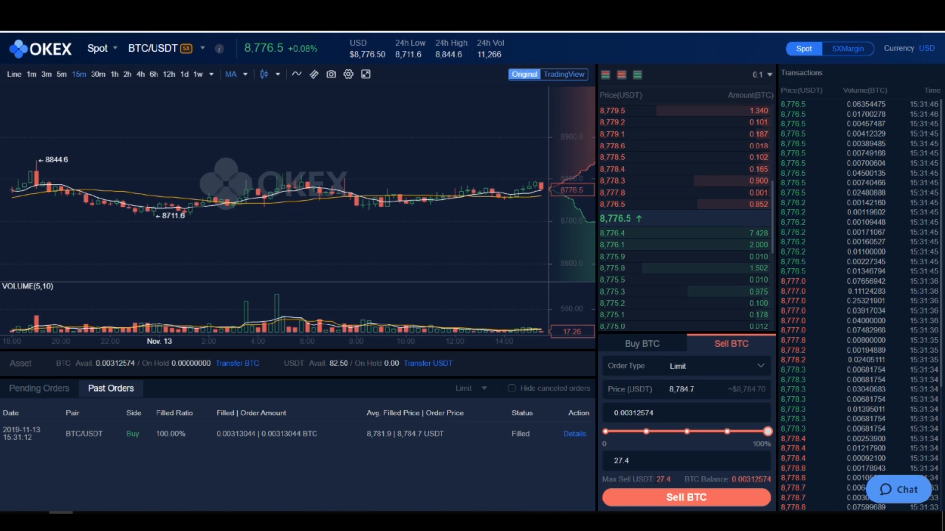
pyautogui.click(673, 498)
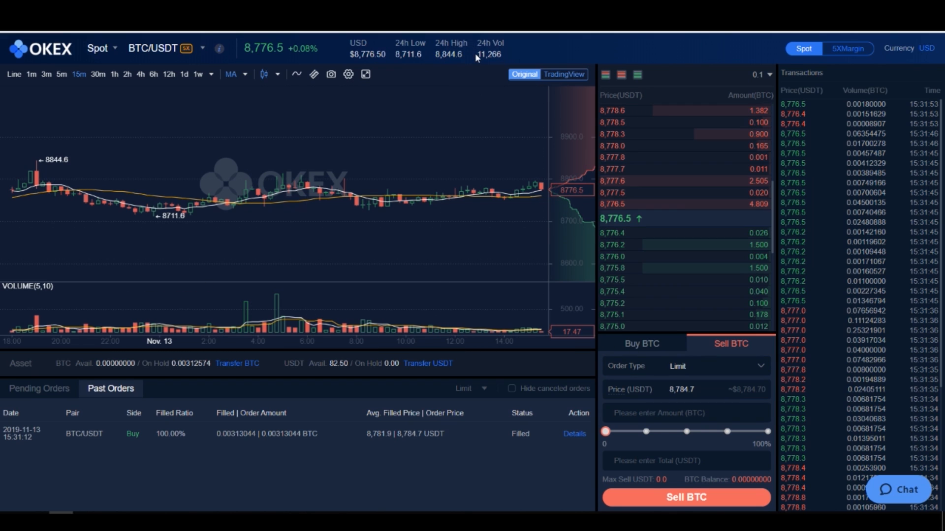
pyautogui.click(47, 395)
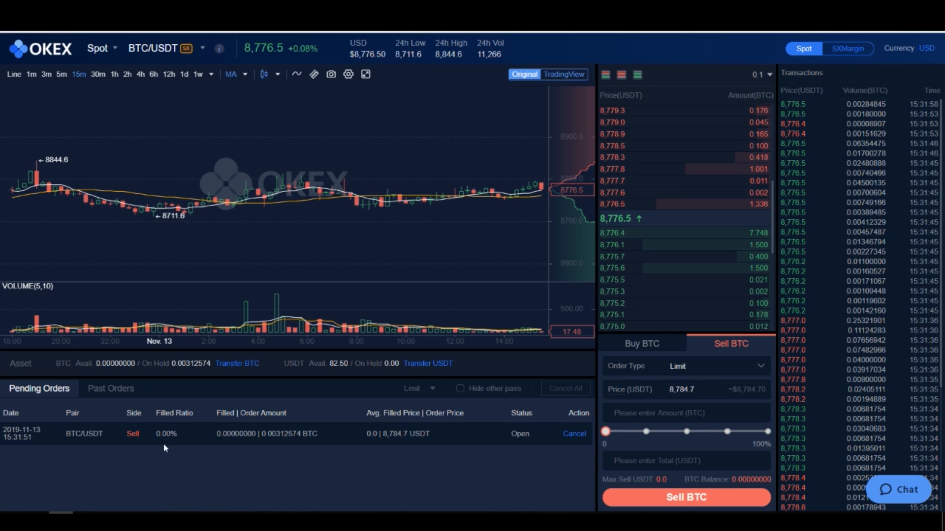
pyautogui.click(111, 389)
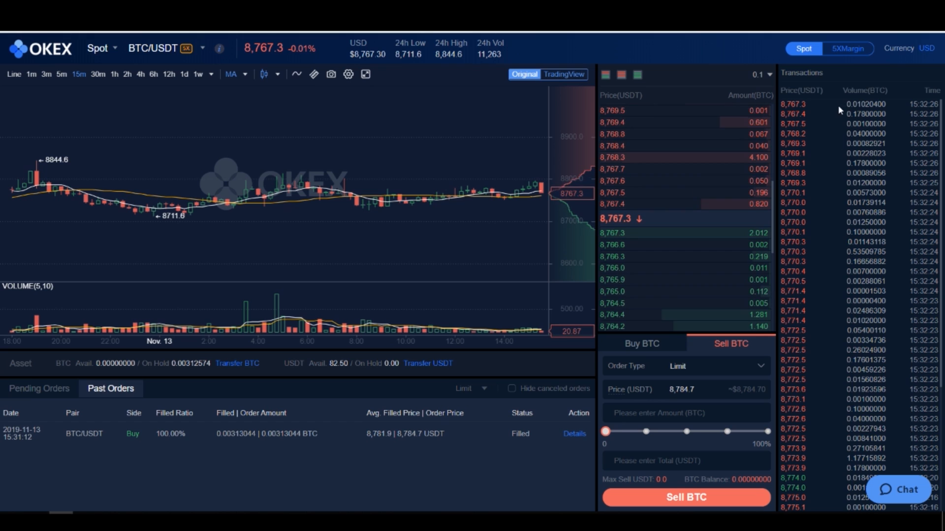
# Return to the standard LTC/BTC spot trading page and look through its pending and past orders
pyautogui.click(851, 49)
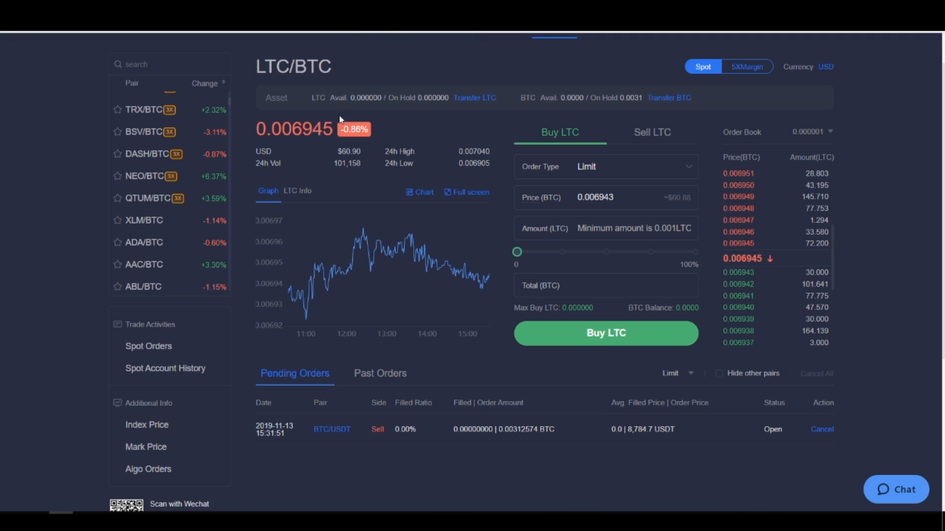
pyautogui.scroll(2, 350, 196)
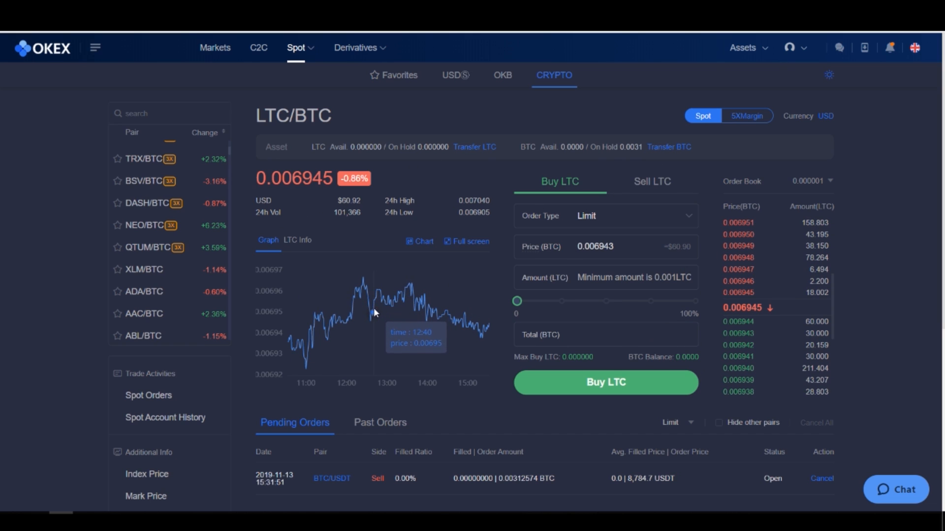
pyautogui.scroll(-2, 438, 339)
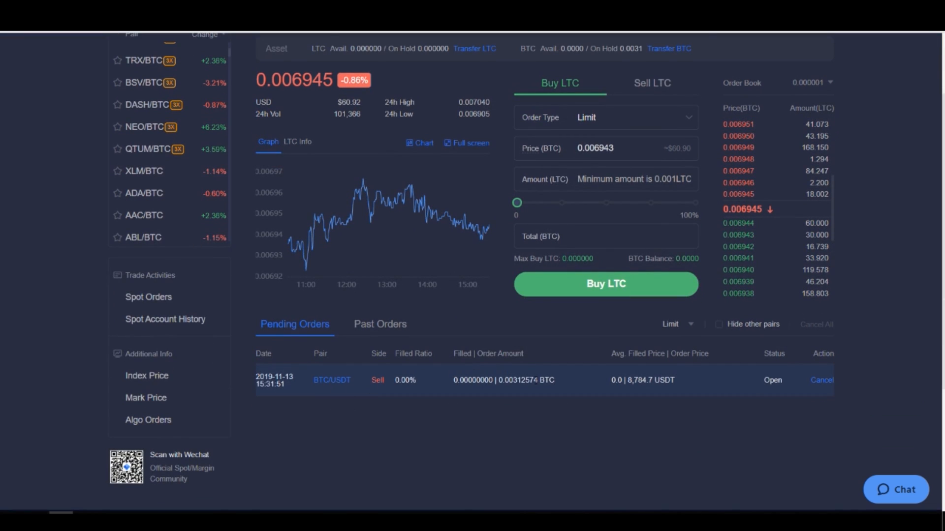
pyautogui.click(382, 325)
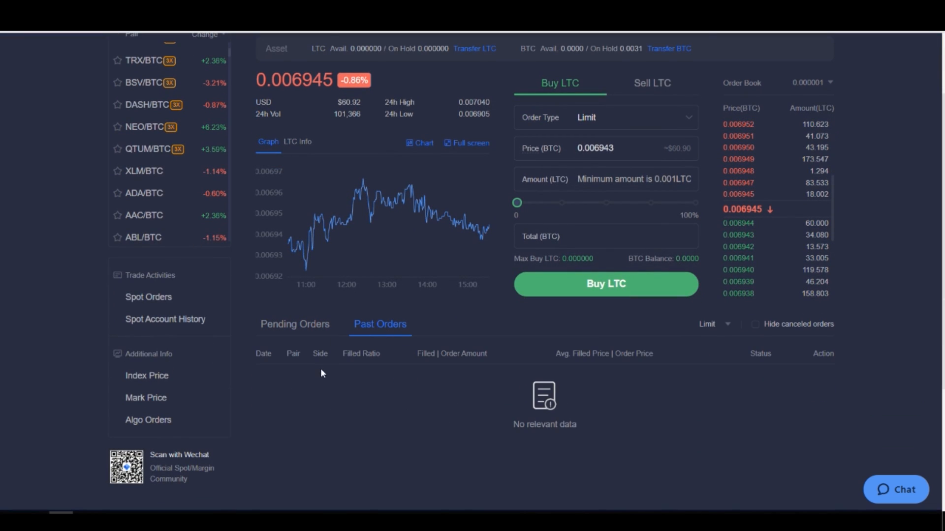
pyautogui.click(294, 326)
pyautogui.scroll(2, 399, 344)
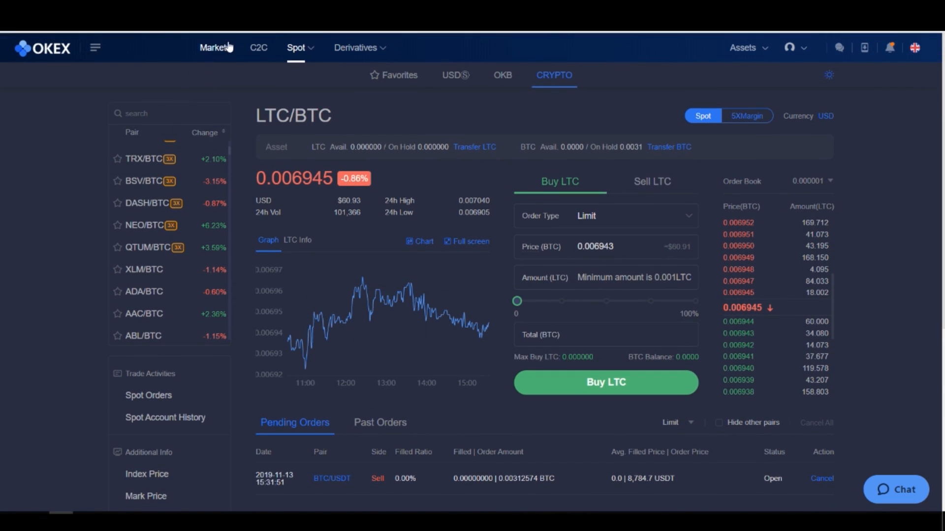
# View the BTC/USDT margin trading page and open the Futures page from the derivatives section
pyautogui.moveTo(302, 45)
pyautogui.click(315, 100)
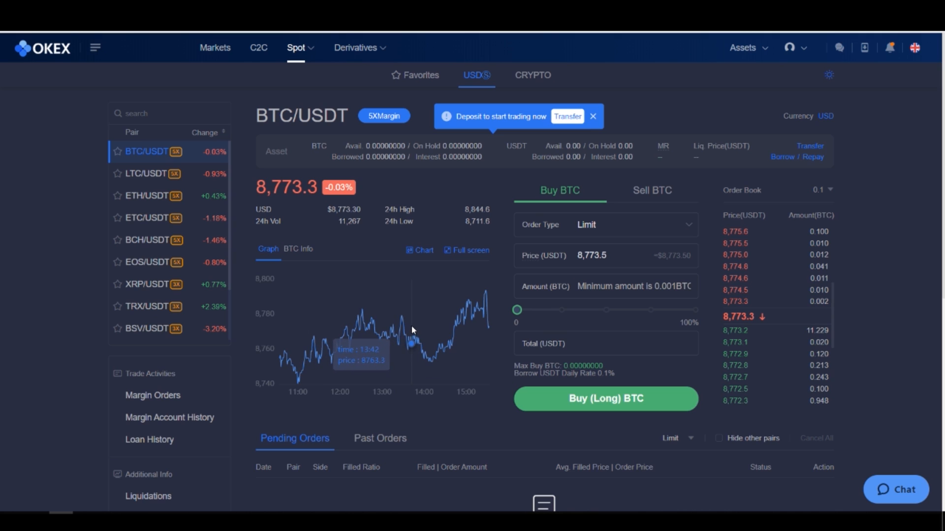
pyautogui.moveTo(350, 47)
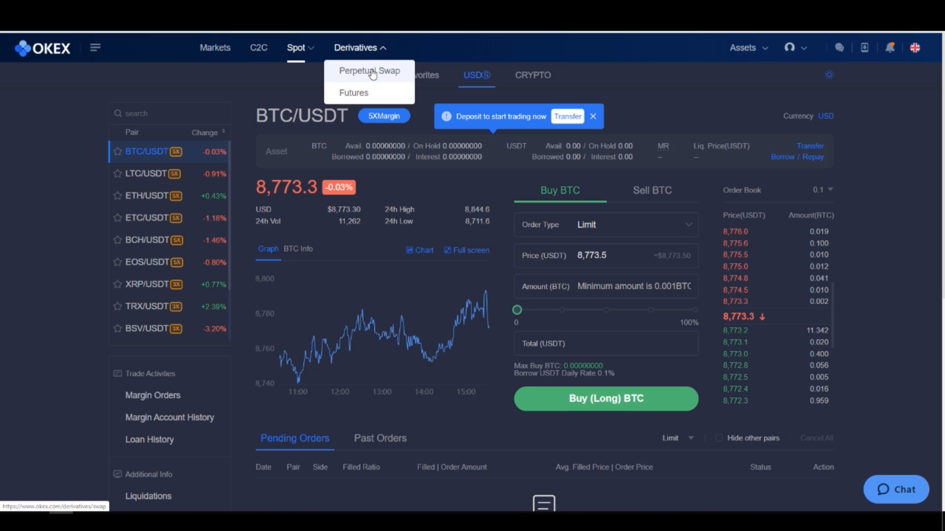
pyautogui.click(378, 94)
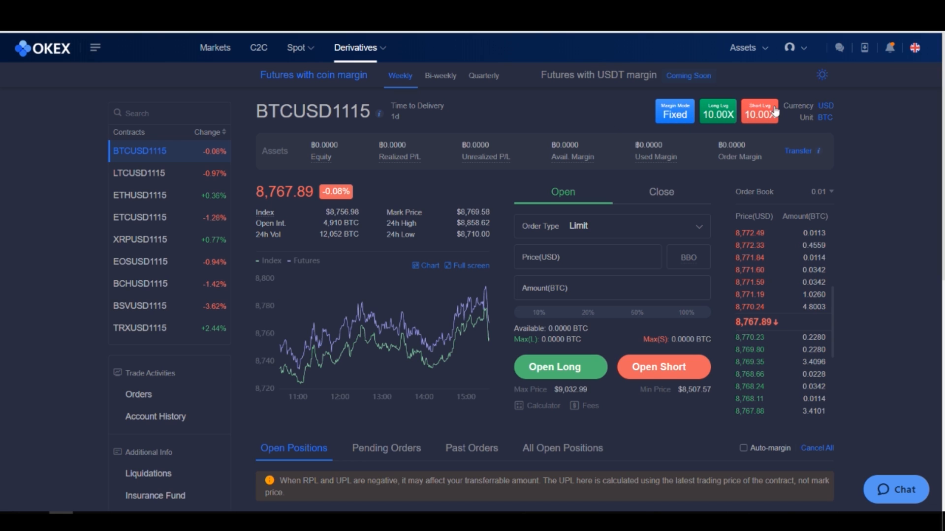
# Inspect the BTC margin mode options and the long and short leverage settings for BTCUSD1115 without changing them
pyautogui.click(681, 116)
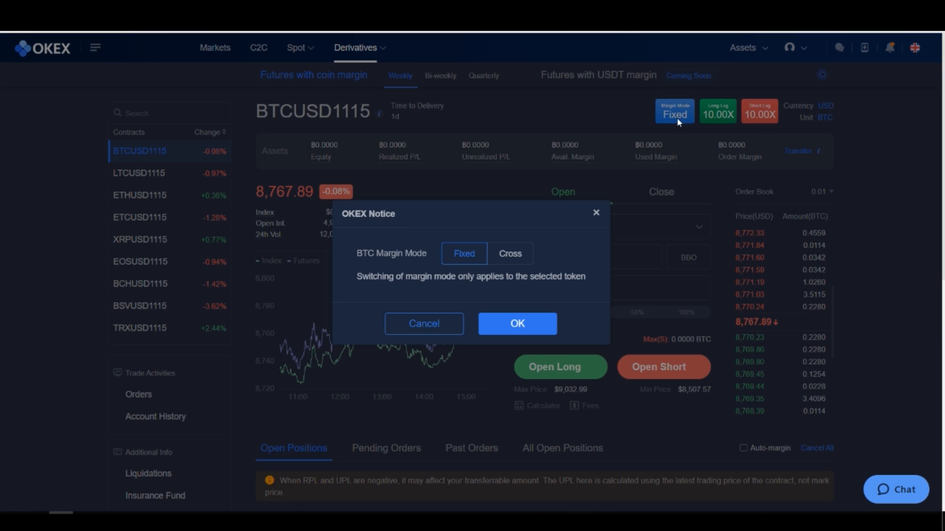
pyautogui.click(596, 213)
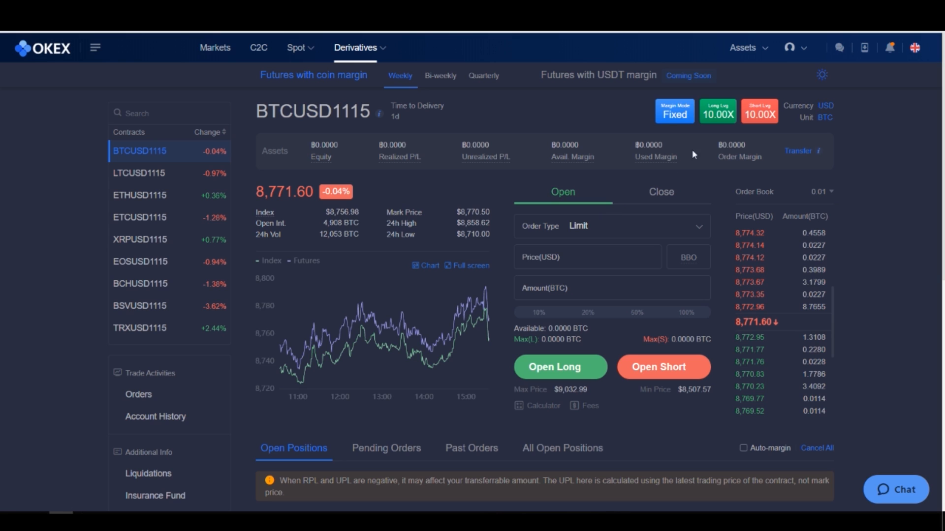
pyautogui.click(721, 116)
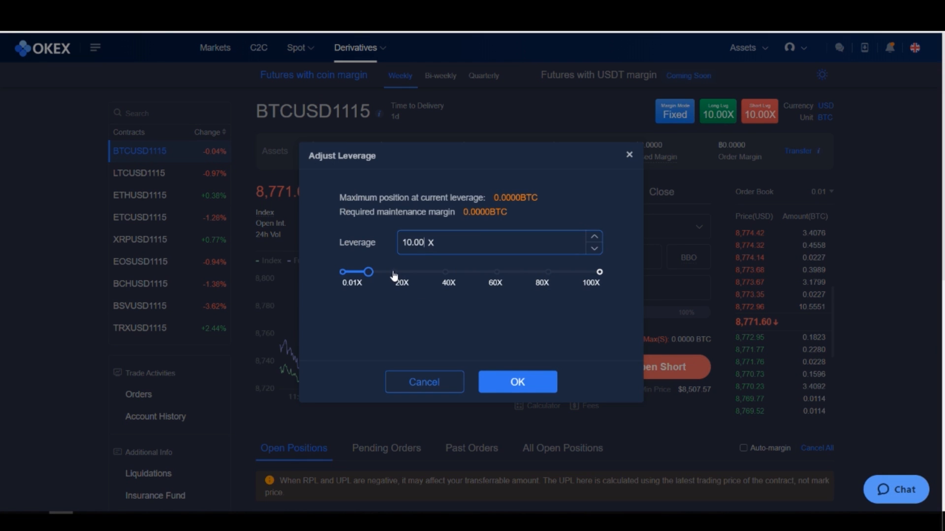
pyautogui.click(629, 157)
pyautogui.click(761, 118)
pyautogui.click(629, 157)
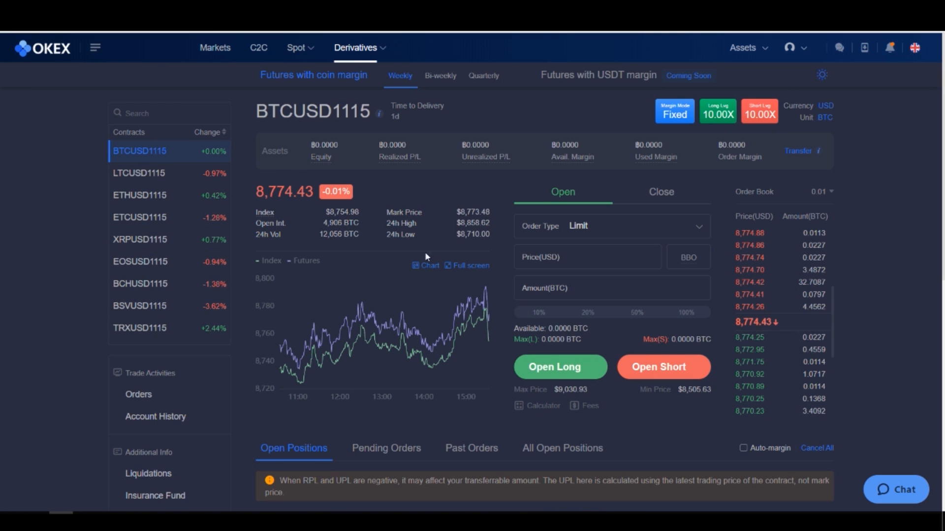
# Open the full-screen trading view for BTCUSD1115 and inspect its chart and the order forms for opening and closing positions
pyautogui.scroll(-2, 402, 281)
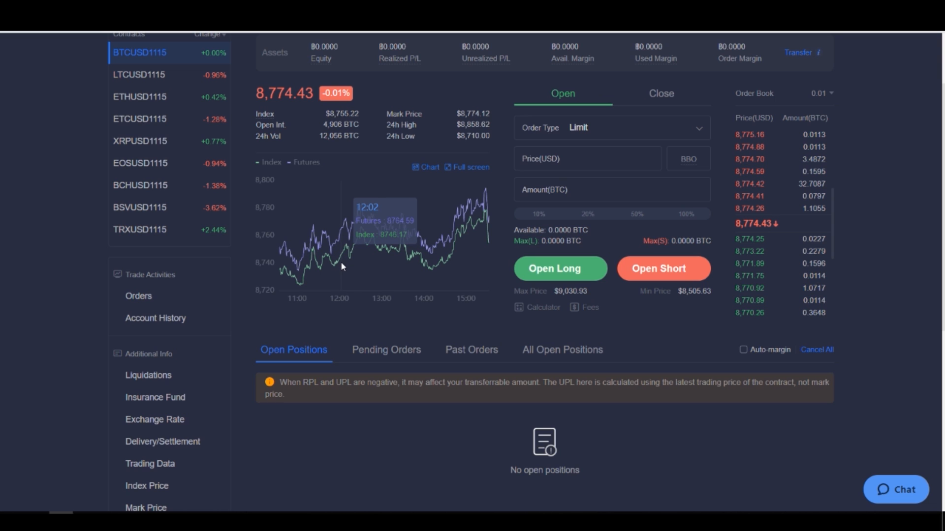
pyautogui.scroll(2, 343, 266)
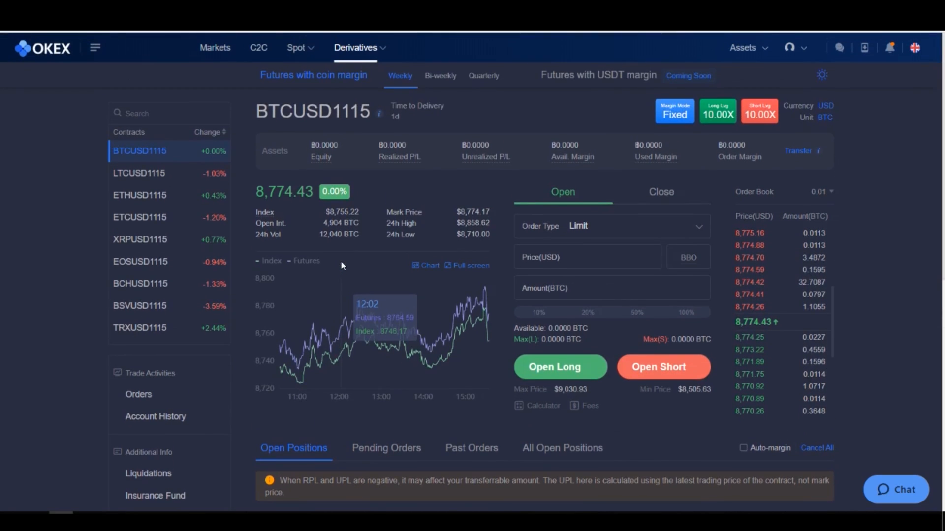
pyautogui.click(473, 268)
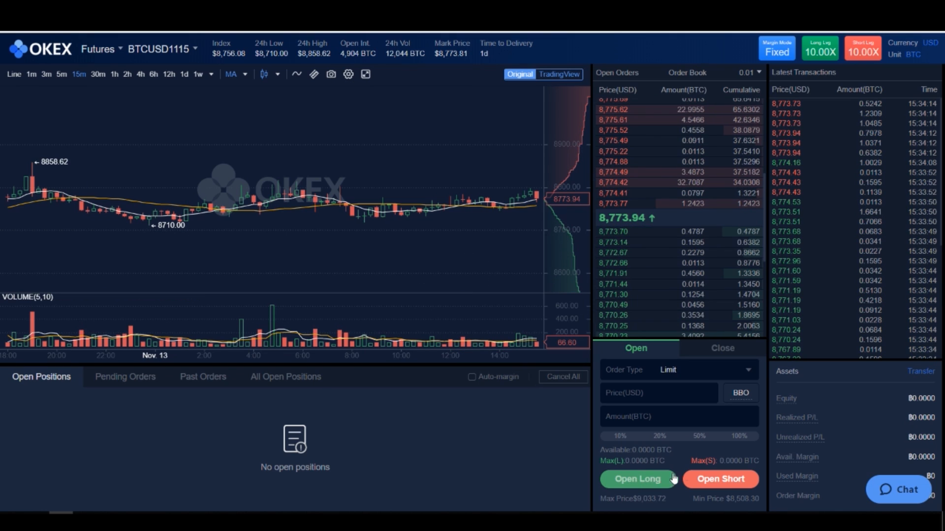
pyautogui.click(725, 349)
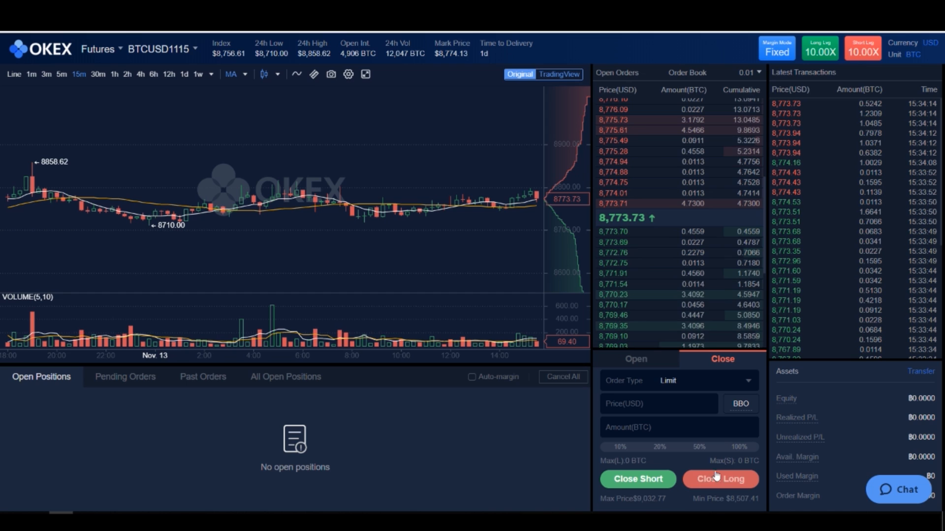
pyautogui.click(639, 365)
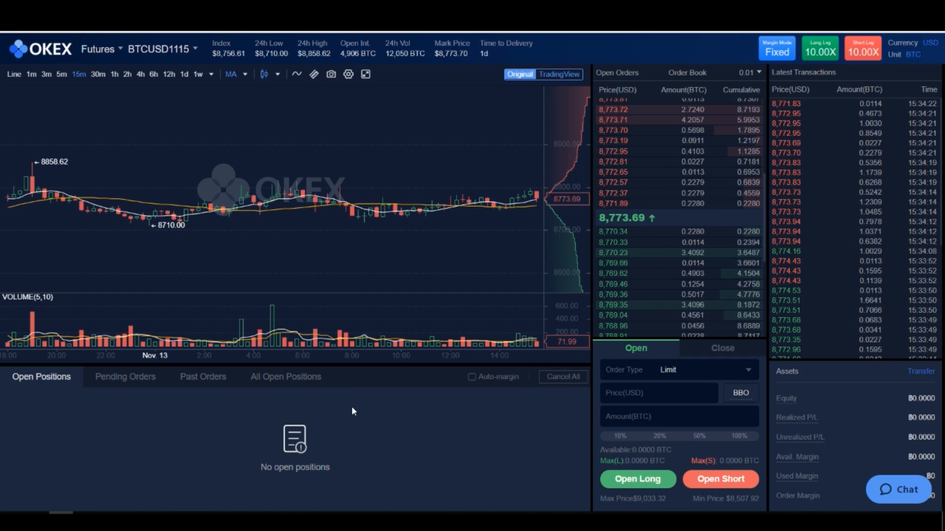
pyautogui.moveTo(789, 392)
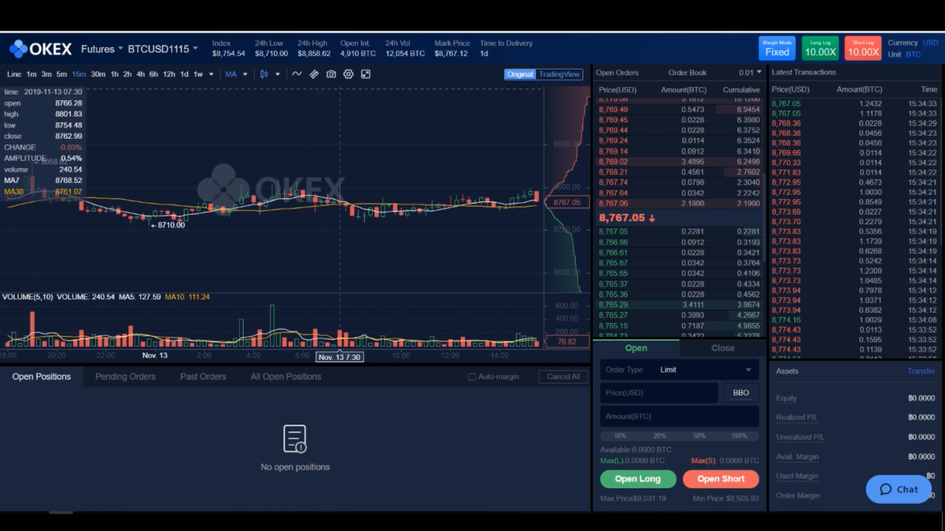
pyautogui.scroll(2, 256, 197)
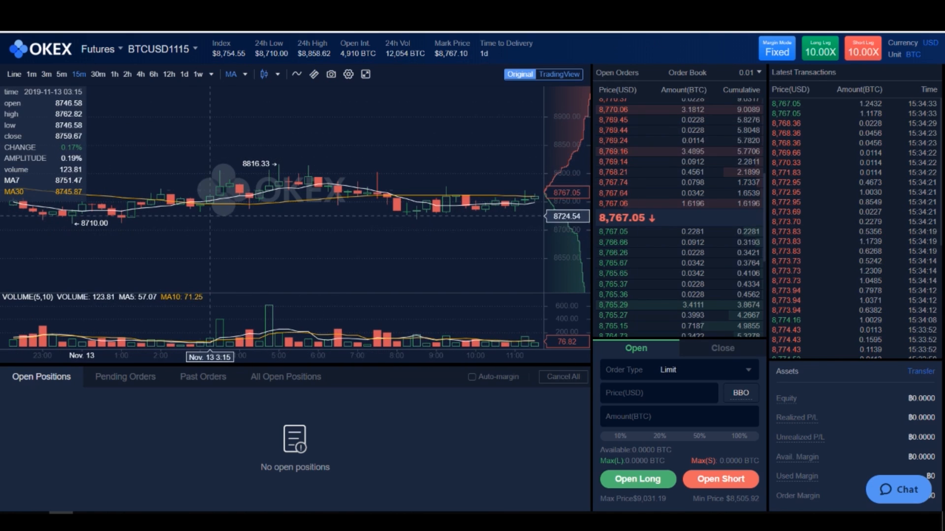
# View the Perpetual trading page for BTC Swap with its opening and closing order forms, and return to the exchange's home page
pyautogui.moveTo(109, 50)
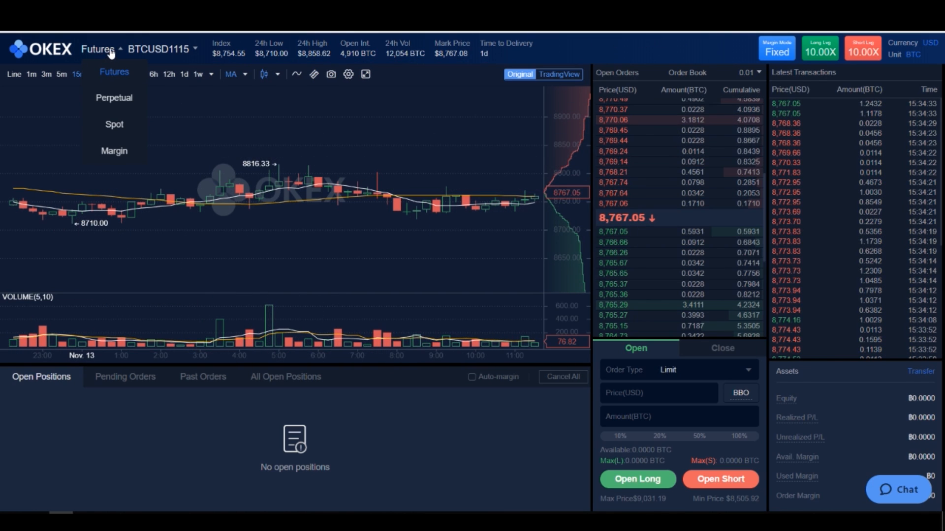
pyautogui.click(111, 107)
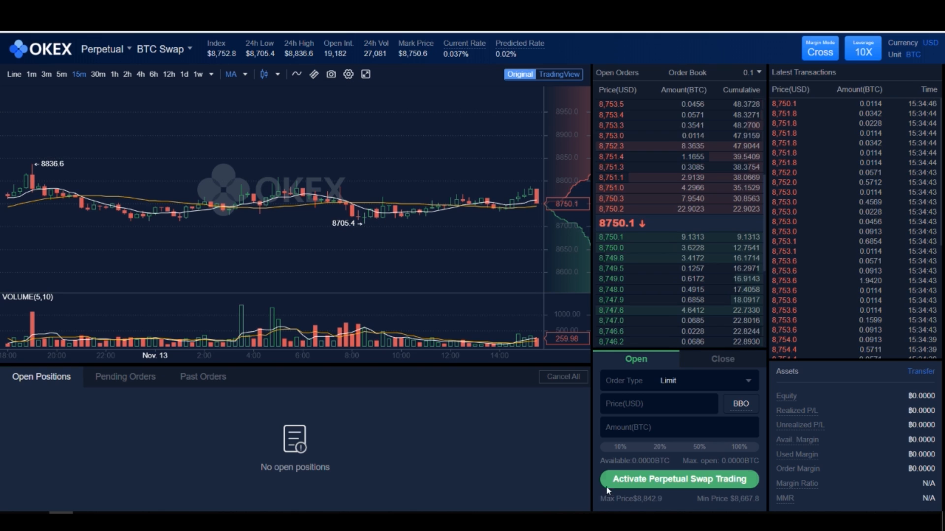
pyautogui.click(728, 358)
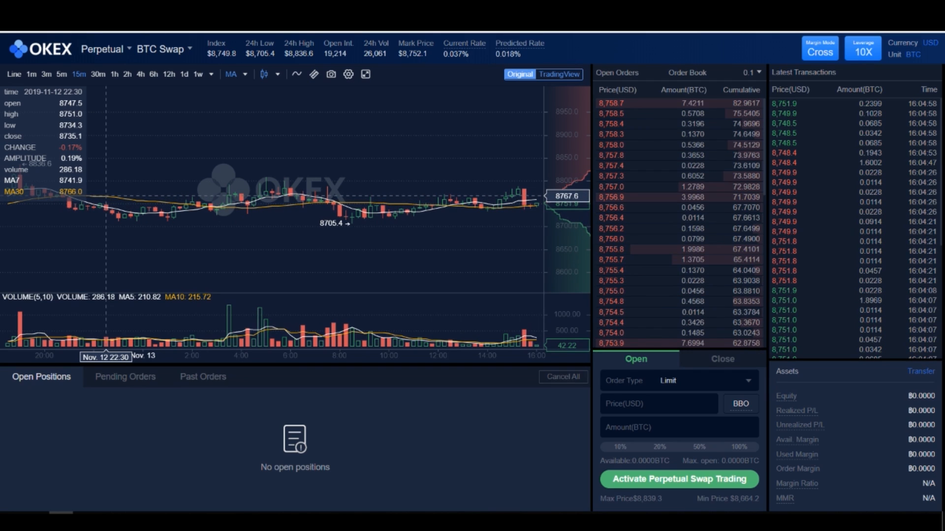
pyautogui.click(27, 51)
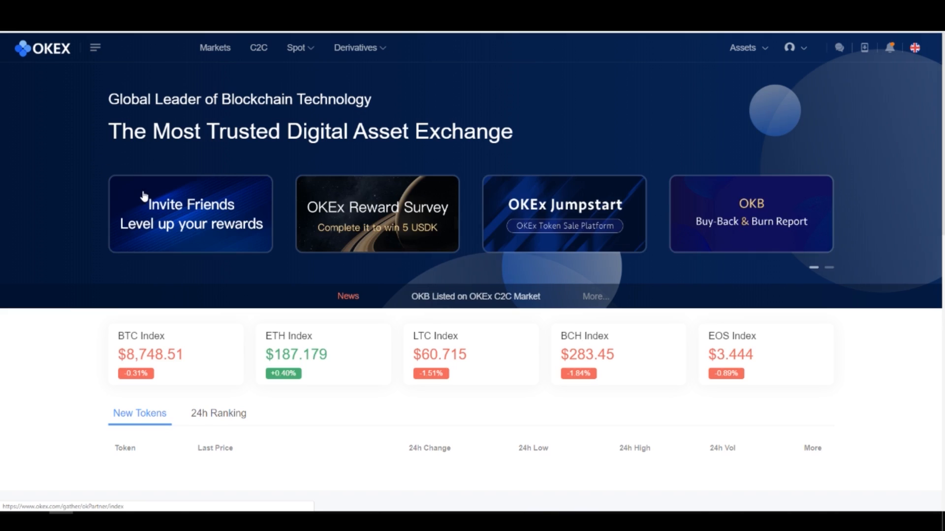